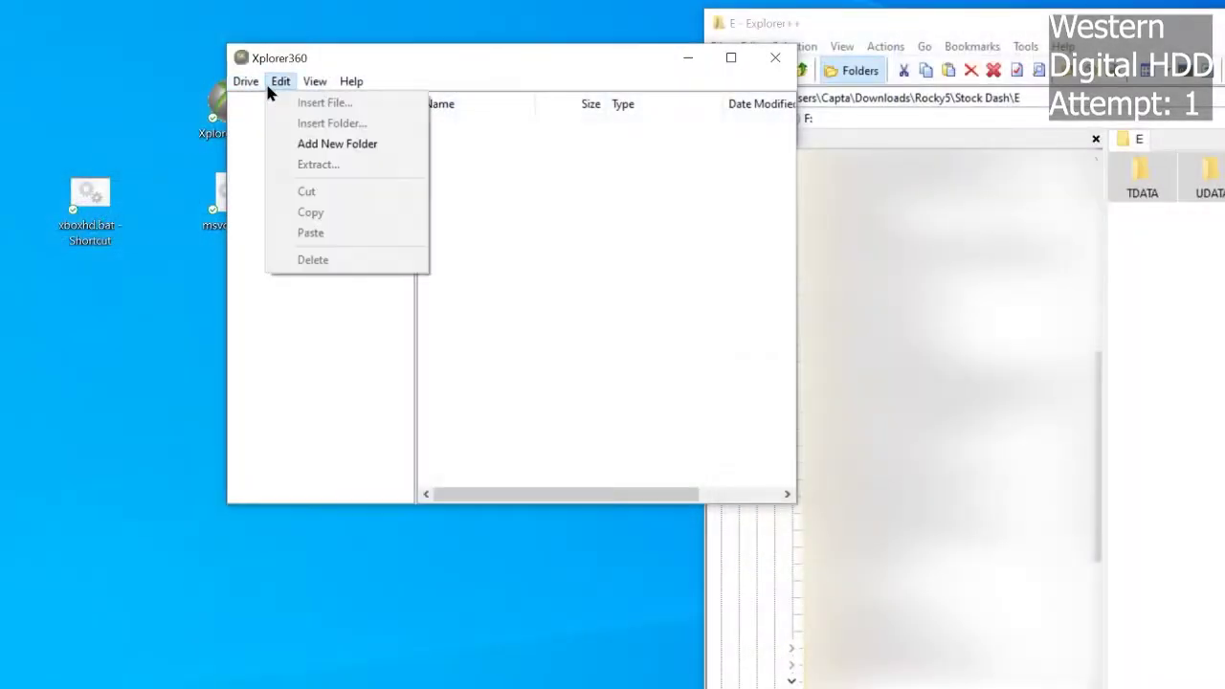
Try to open the connected Xbox hard drive in Xplorer360 and dismiss the error dialog.
mouse_move(287, 102)
click(434, 123)
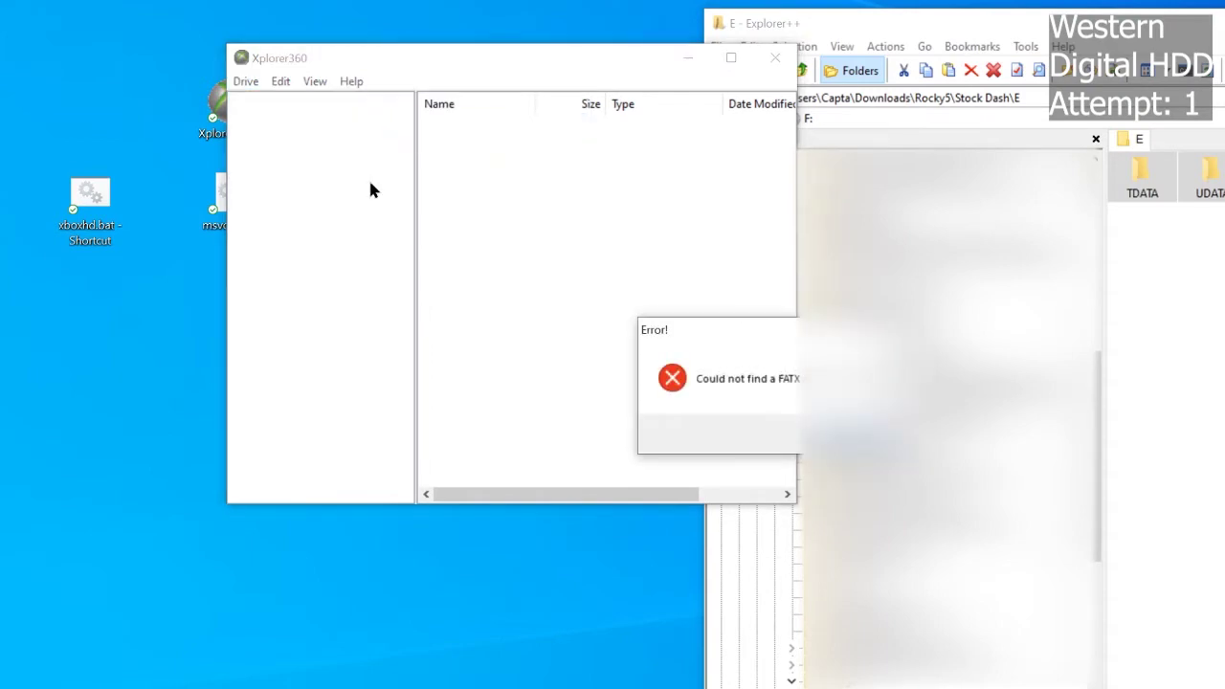
click(756, 431)
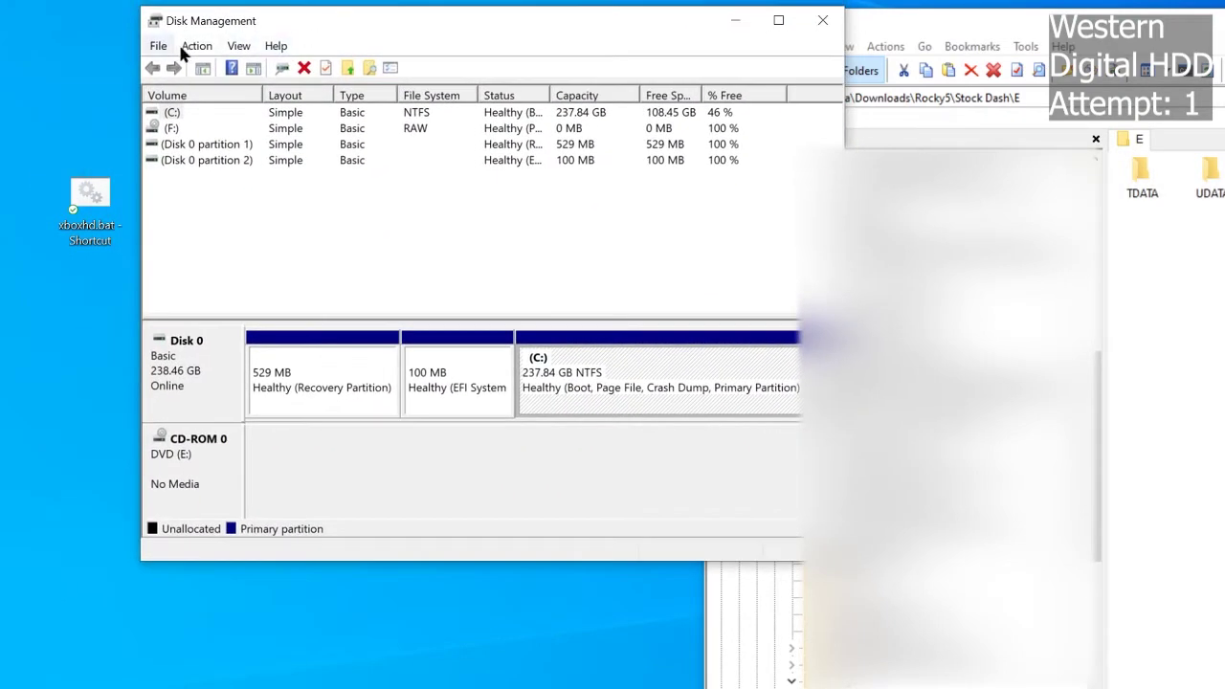
Rescan the disks in Disk Management and minimize its window.
click(198, 46)
click(209, 90)
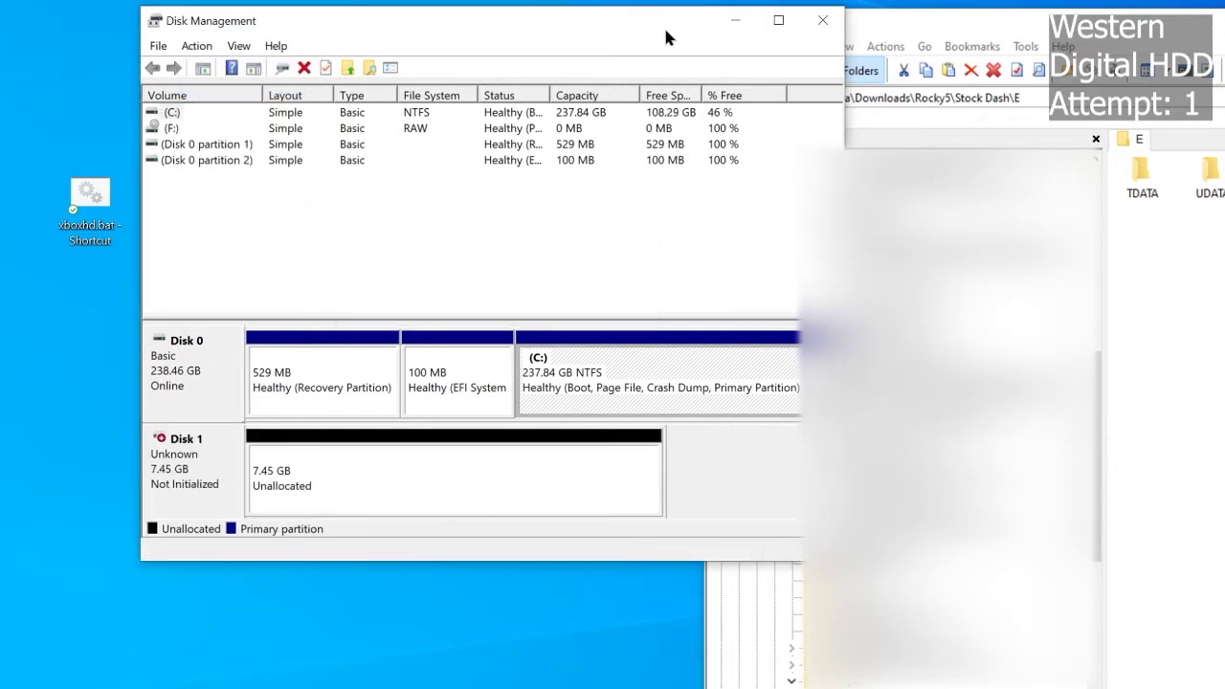
click(734, 20)
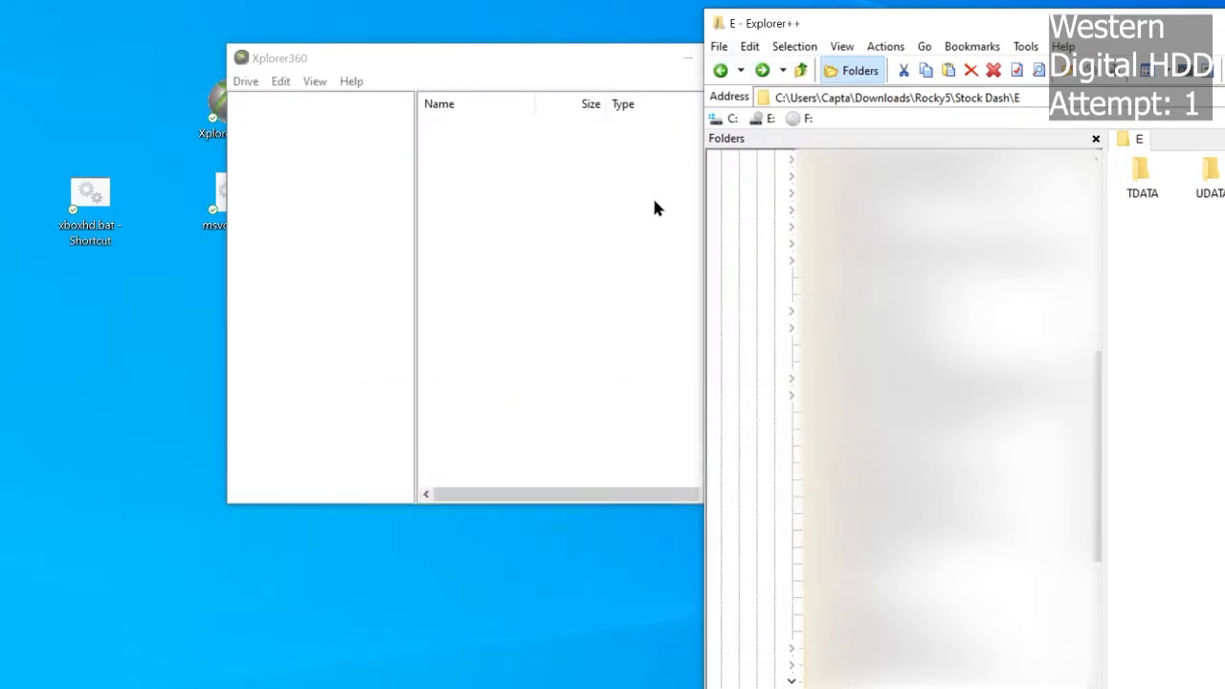
Try again to open the Xbox hard drive in Xplorer360 after the disk rescan.
click(243, 80)
mouse_move(273, 102)
click(473, 128)
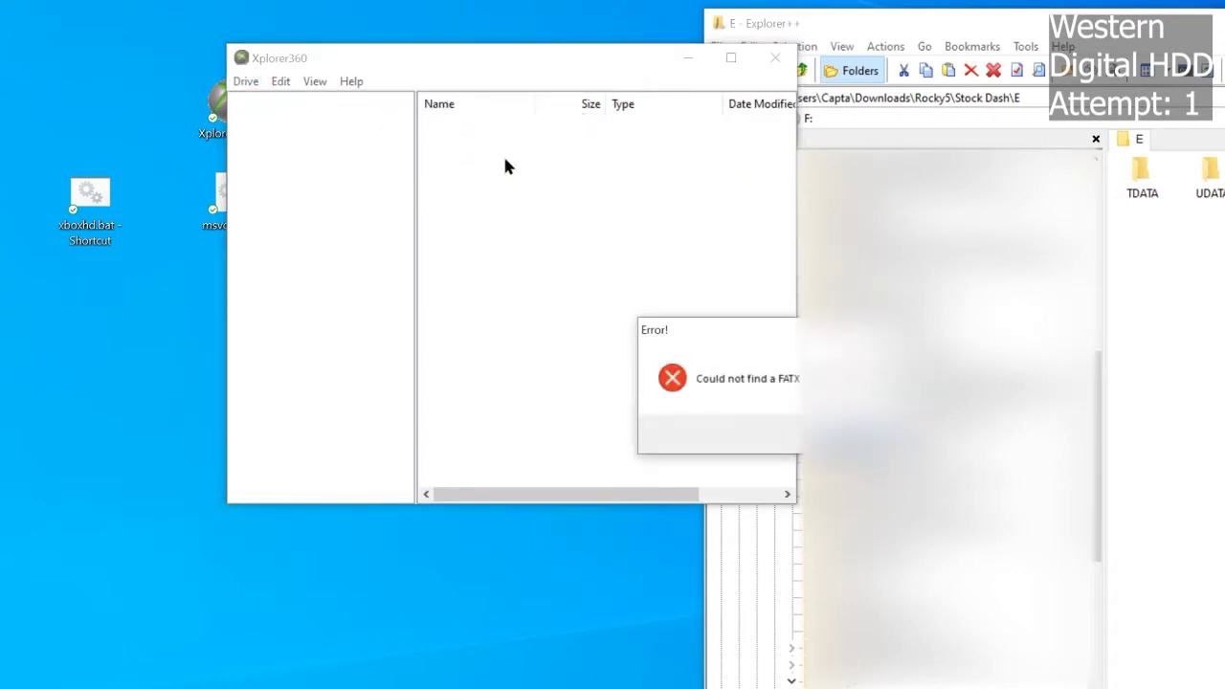
click(738, 446)
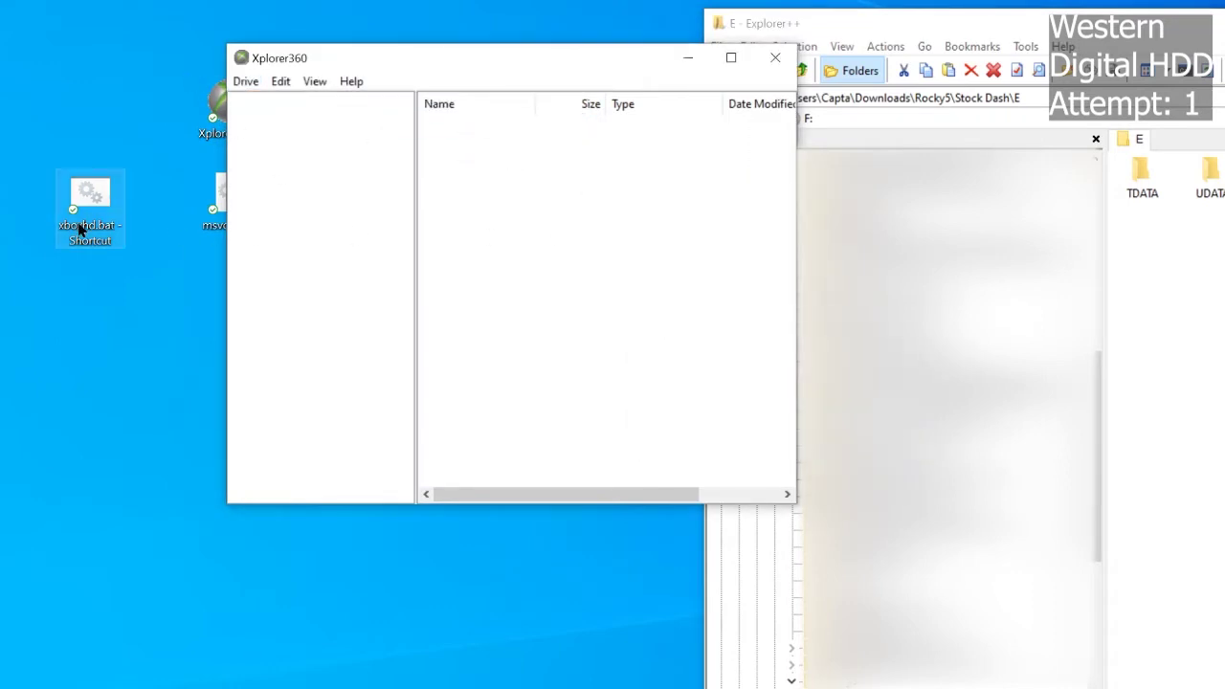
Launch the xboxhd.bat shortcut, check the lock status of PHYSICALDRIVE1, and close the tool.
double_click(80, 226)
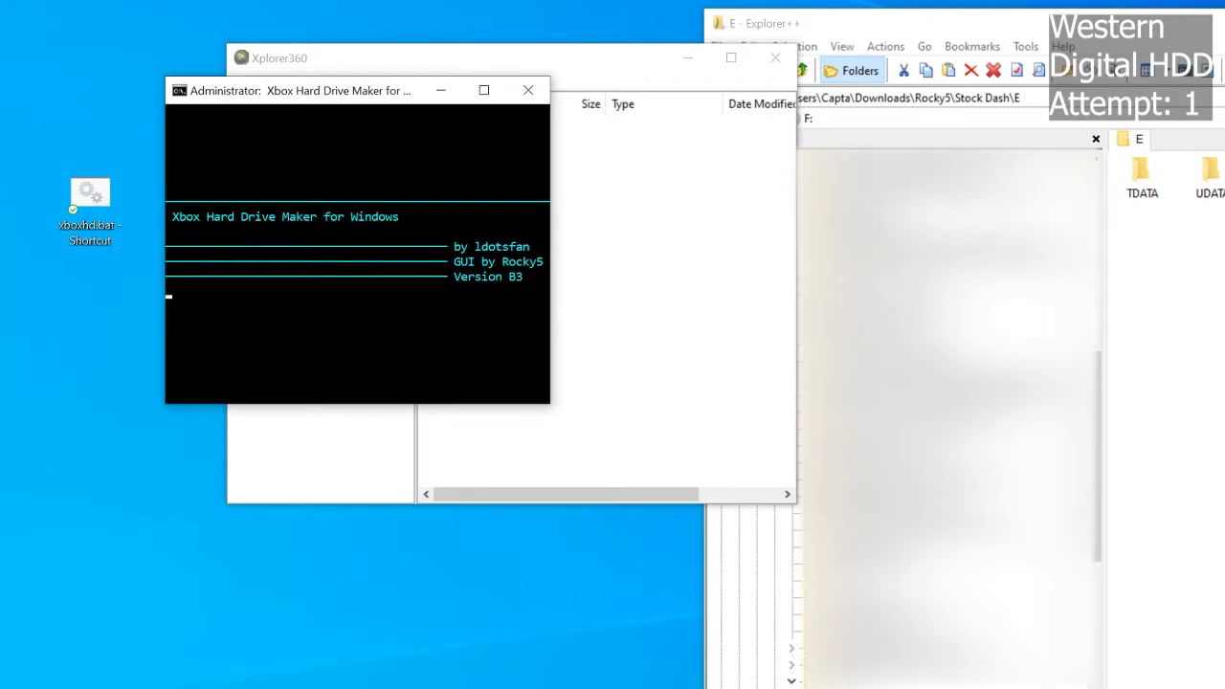
text(5)
key(Return)
text(1)
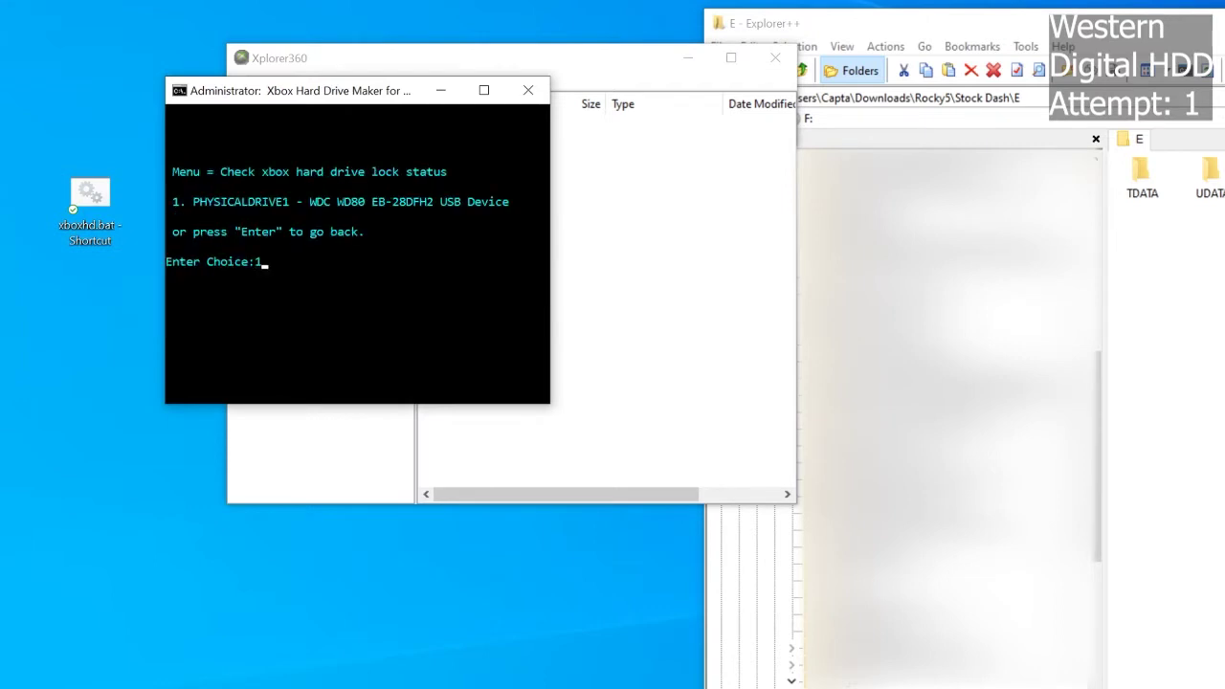
key(Return)
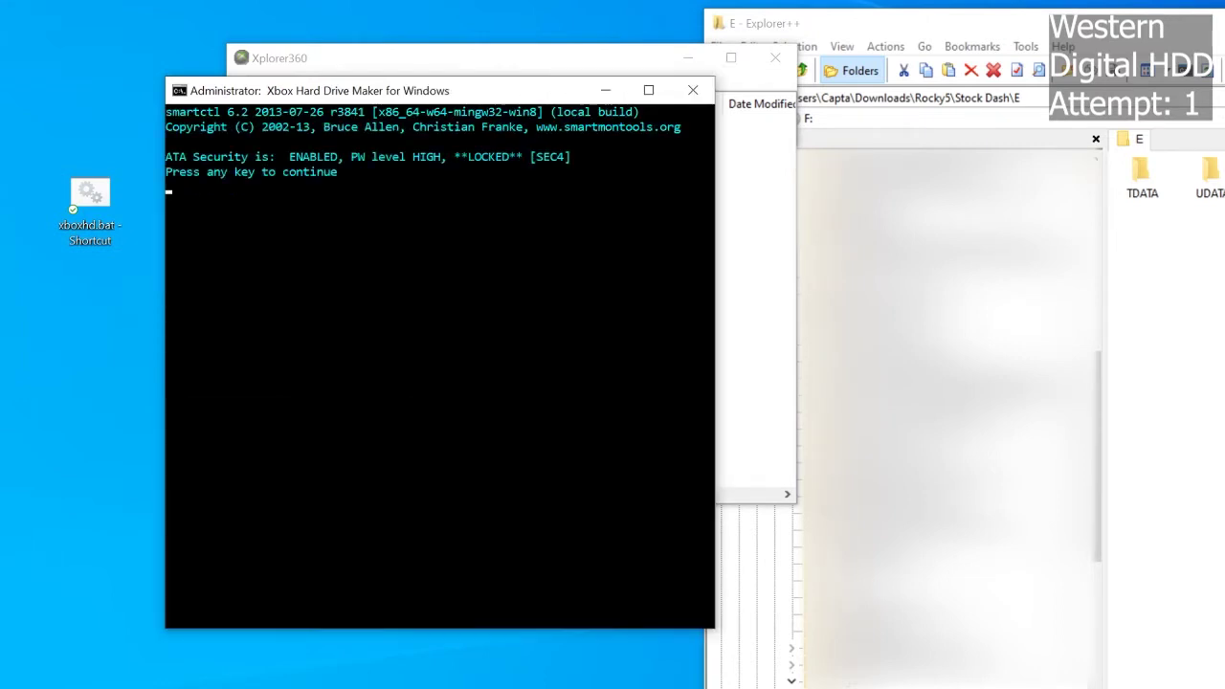
key(Return)
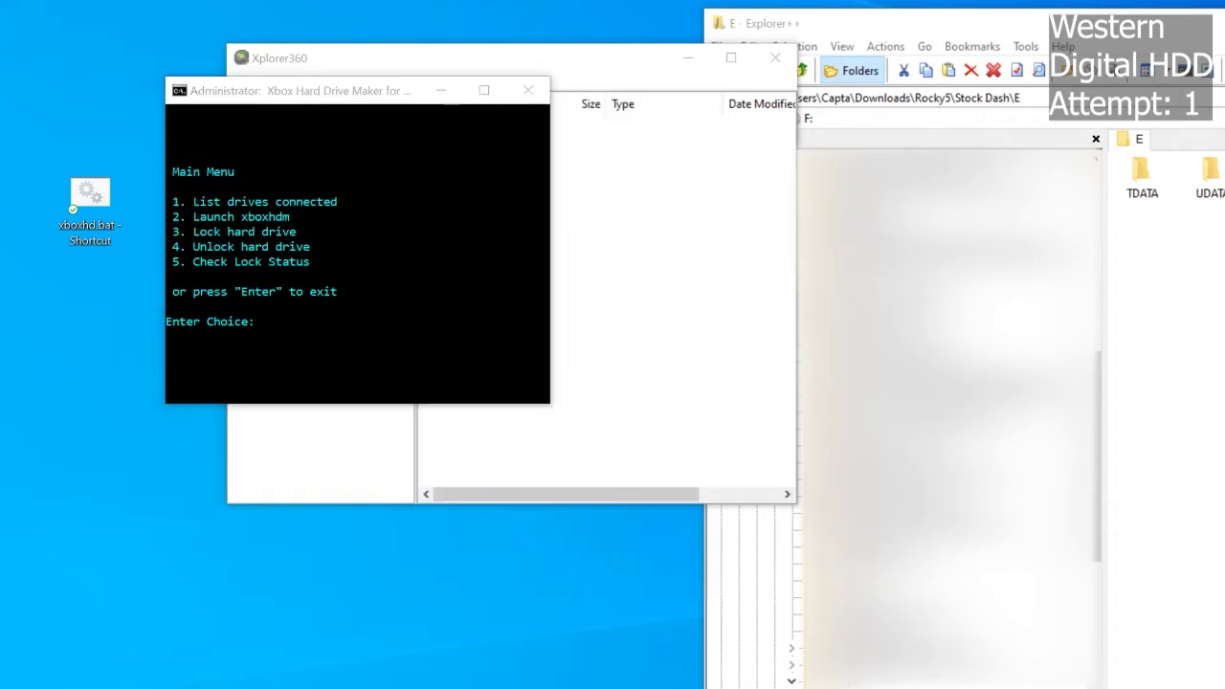
click(528, 90)
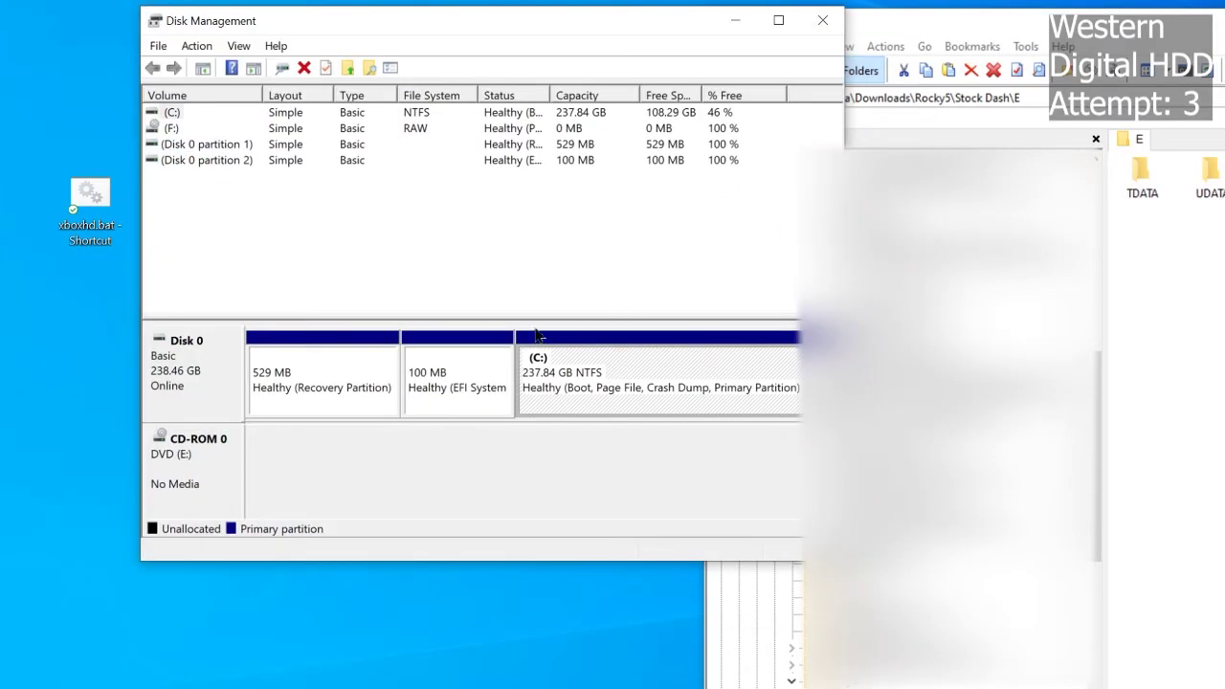
Rescan the disks in Disk Management and try to open the Xbox hard drive in Xplorer360.
click(213, 48)
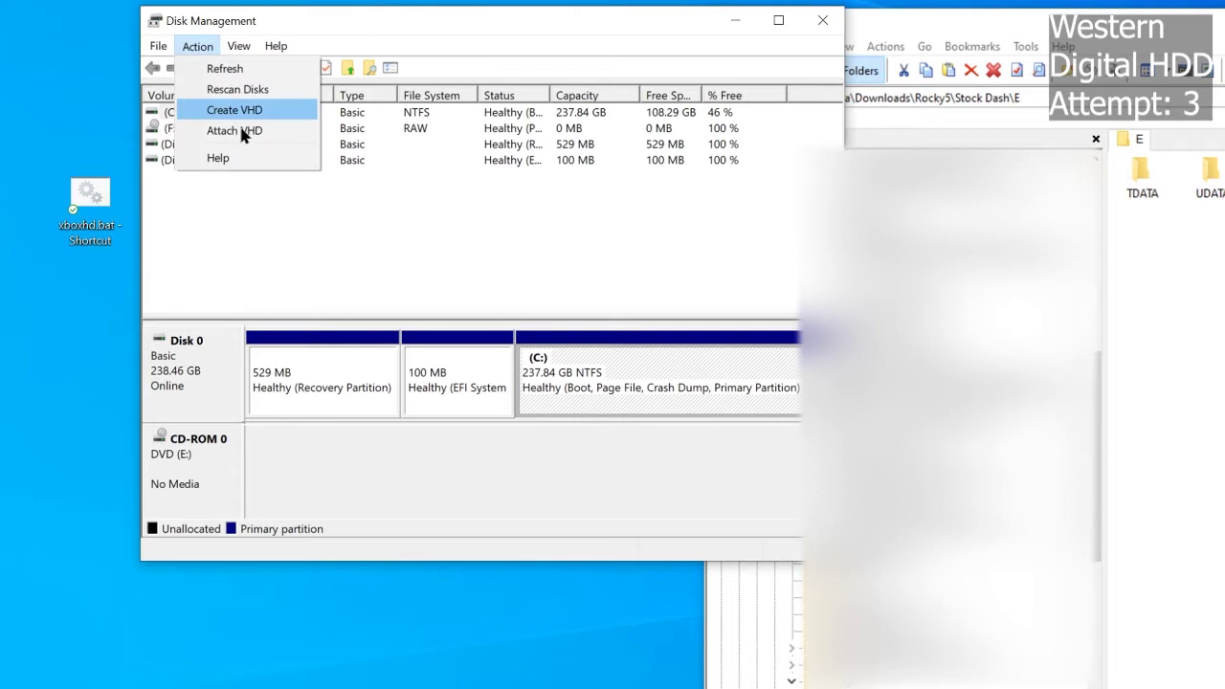
click(247, 90)
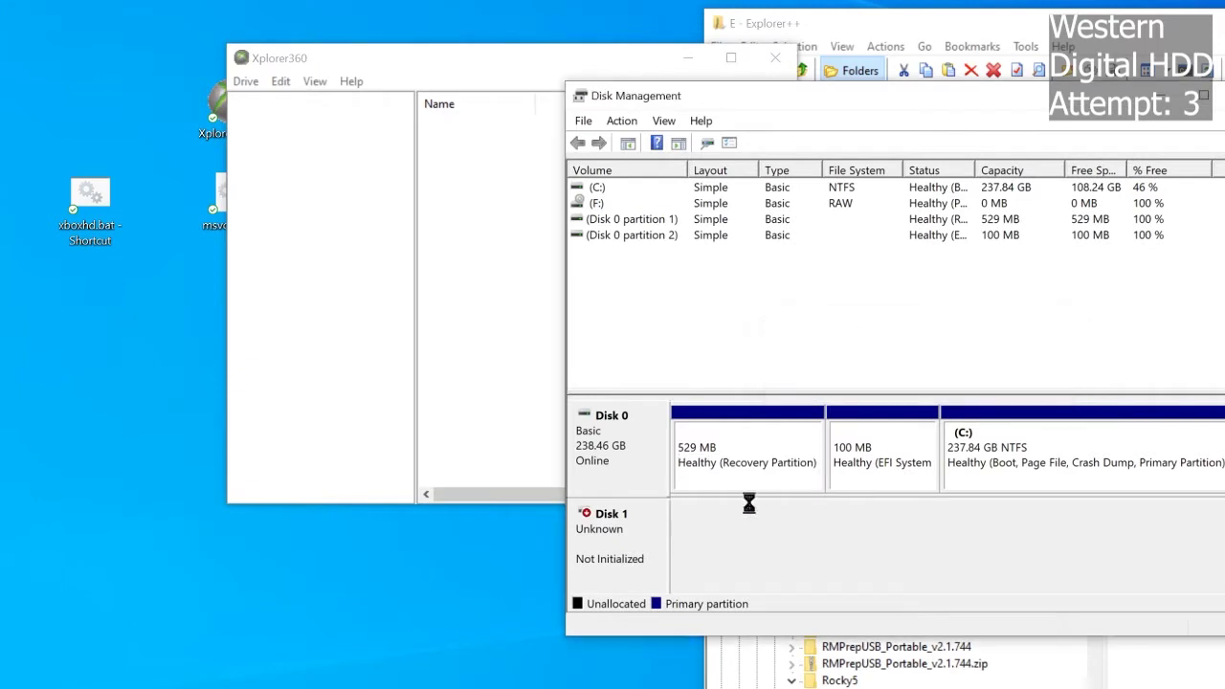
click(244, 83)
mouse_move(278, 101)
click(465, 121)
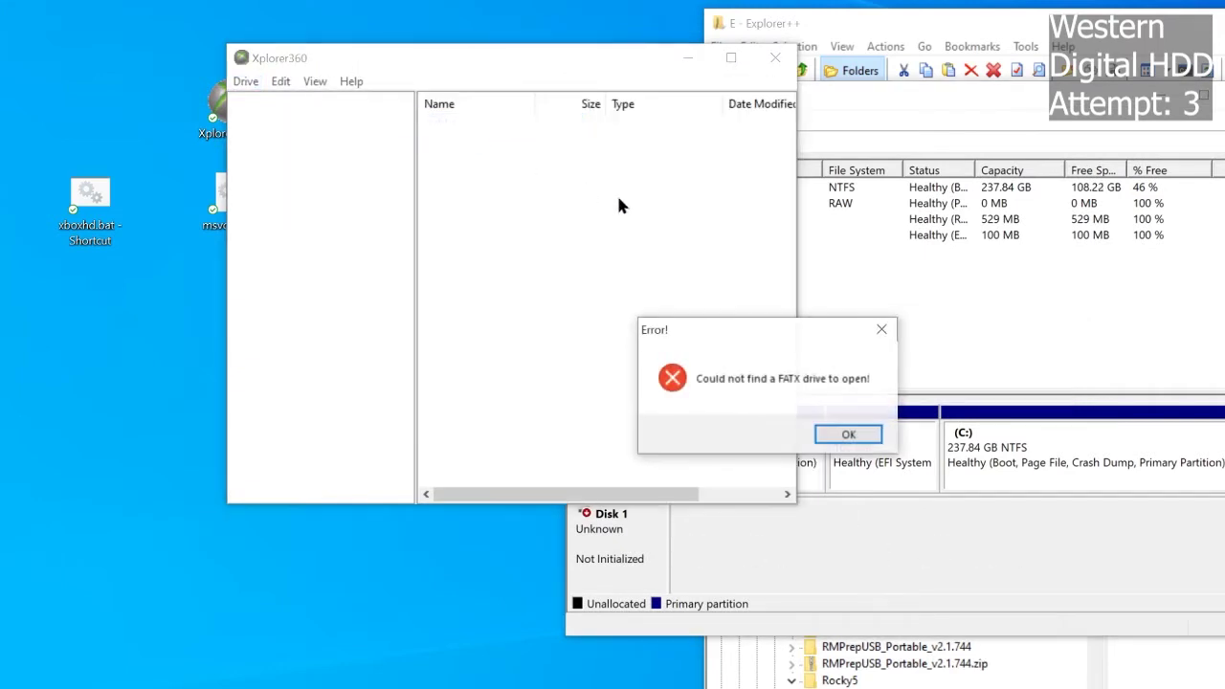
key(Return)
Check the lock status of drive 1 in Xbox Hard Drive Maker and close the tool.
text(5)
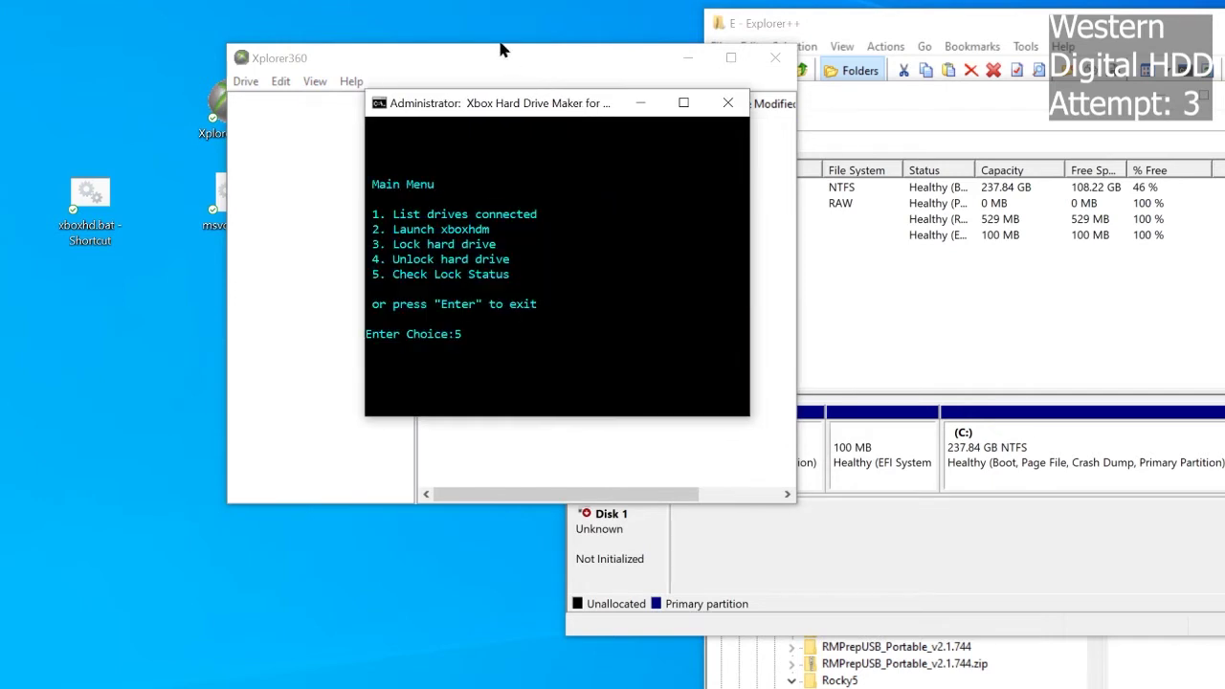
key(Return)
text(1)
key(Return)
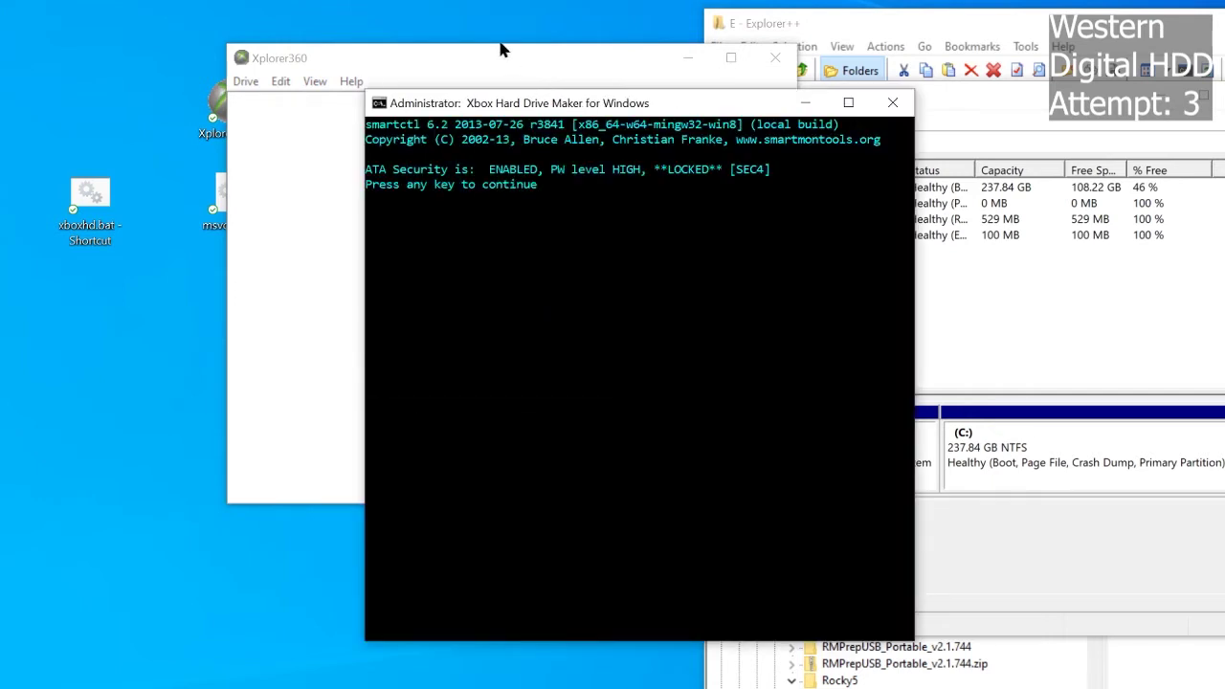
click(893, 103)
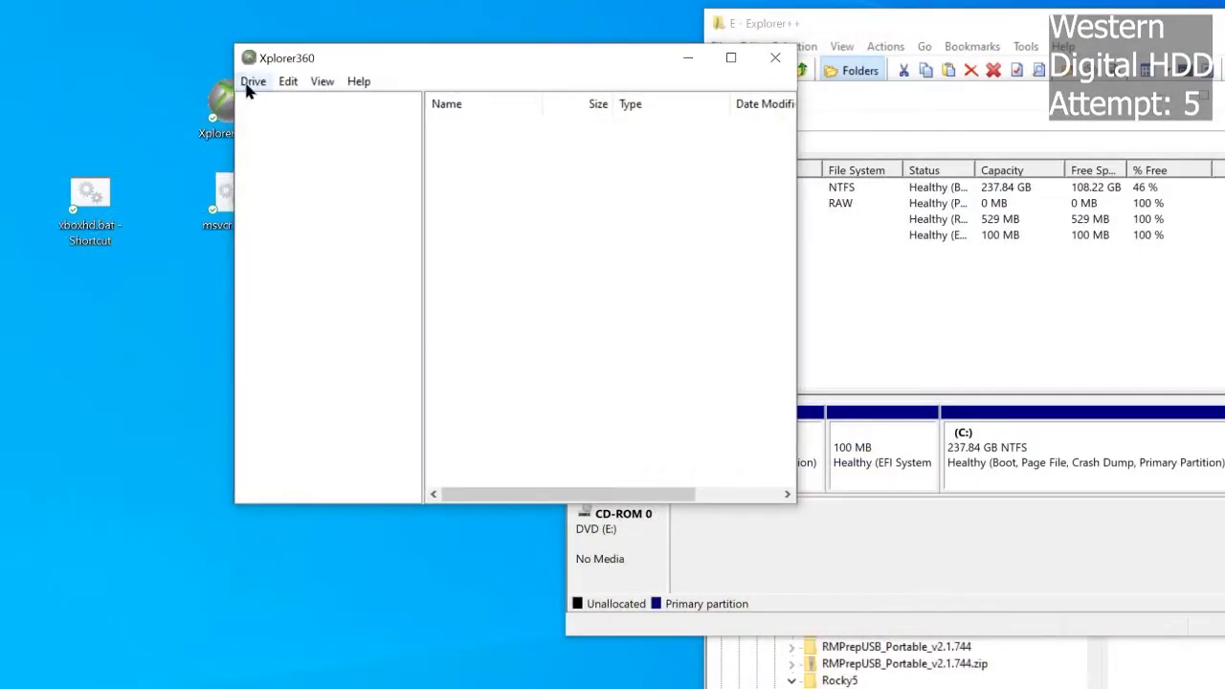
Try to open the reconnected Xbox hard drive in Xplorer360 and dismiss the error dialog.
click(247, 82)
mouse_move(287, 102)
click(450, 120)
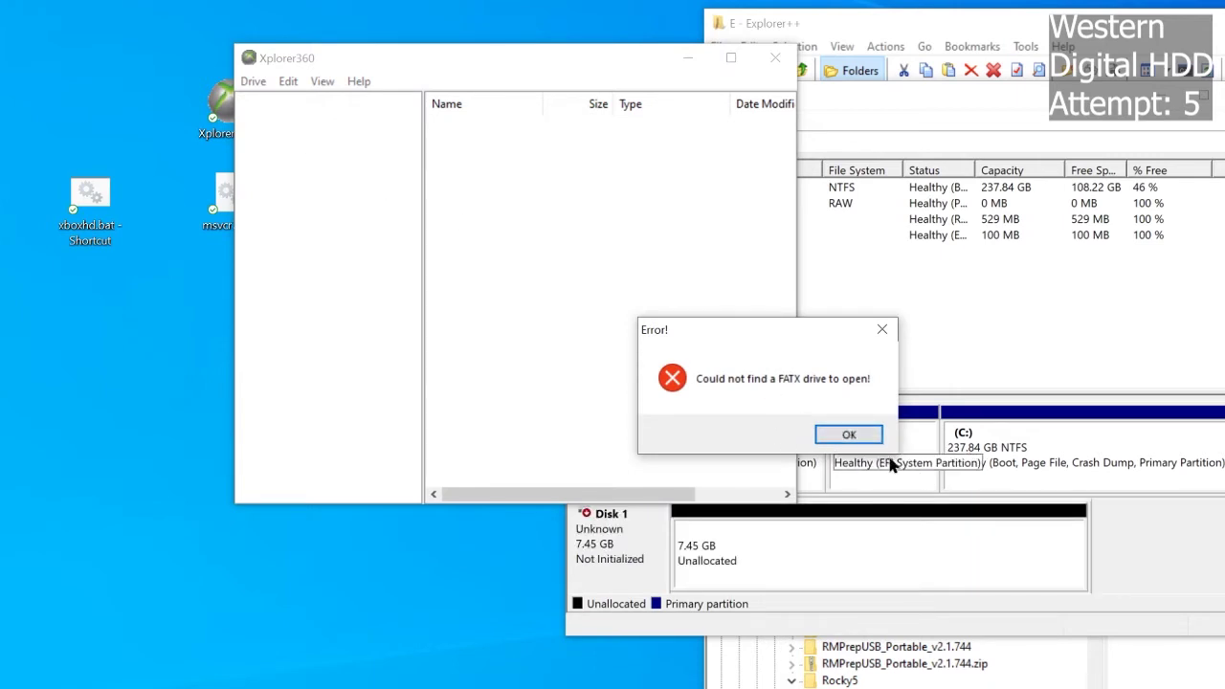
click(849, 435)
Open the Xbox hard drive once more in Xplorer360 to load its partitions.
click(254, 83)
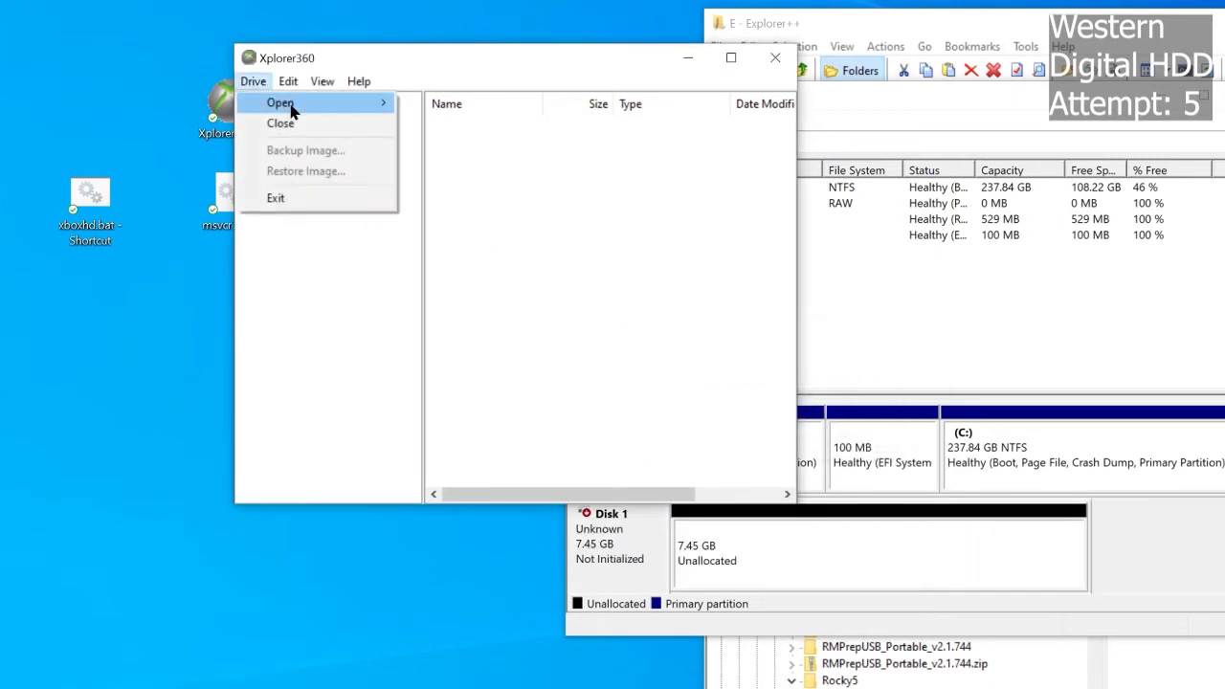
mouse_move(287, 106)
click(460, 124)
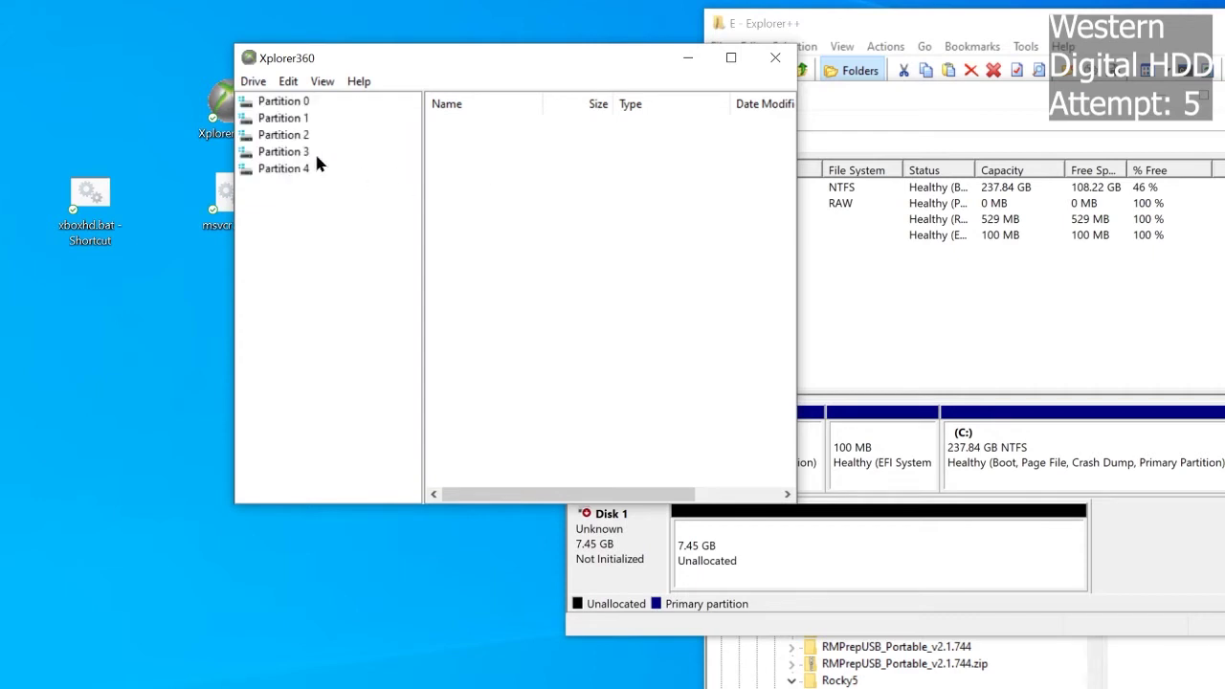
Delete all files and folders from Partition 3 of the Xbox hard drive.
click(281, 142)
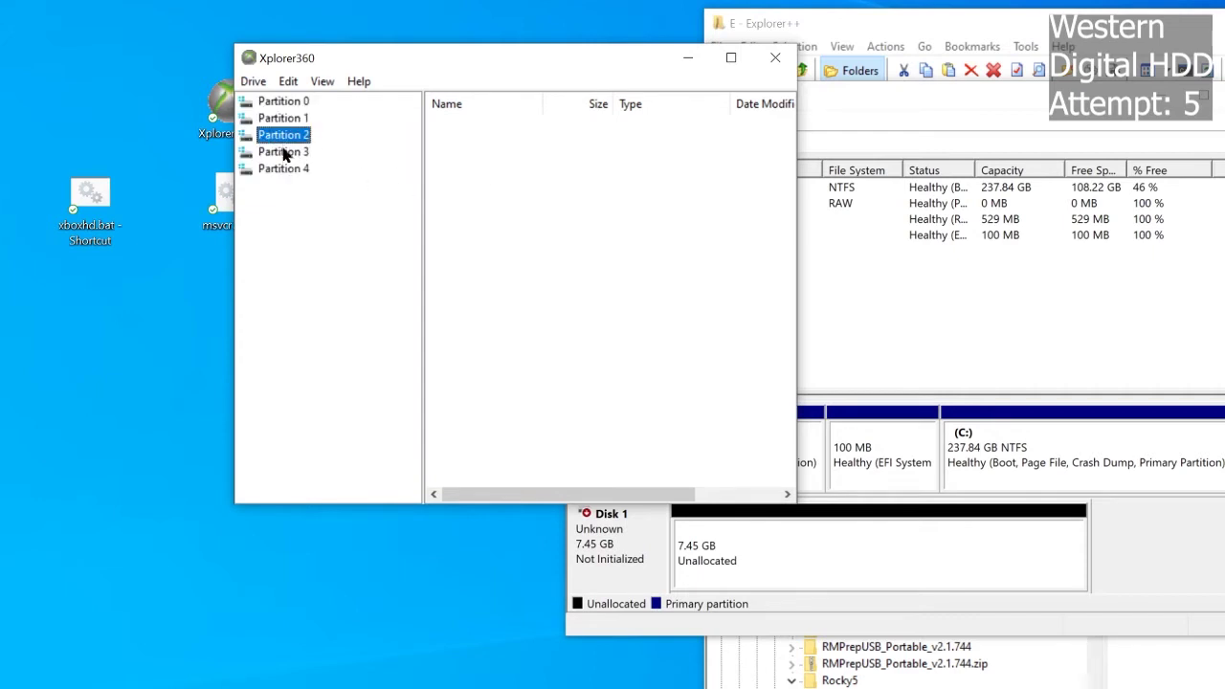
click(285, 154)
drag(509, 296, 475, 134)
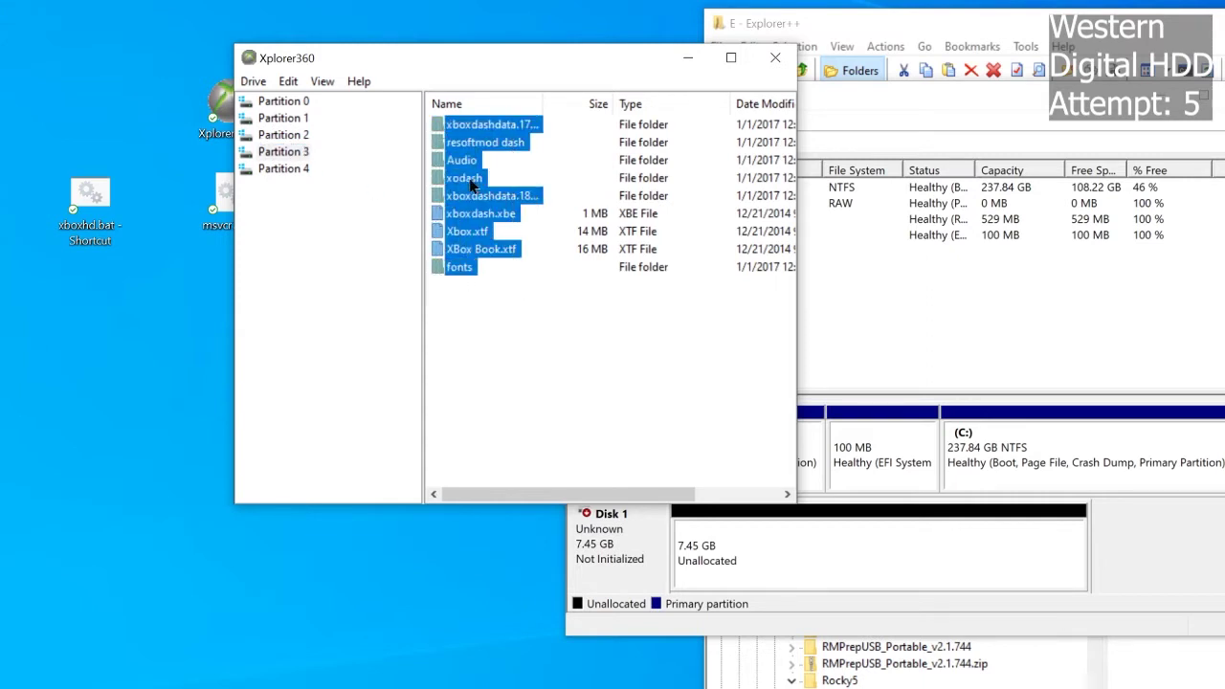
right_click(476, 169)
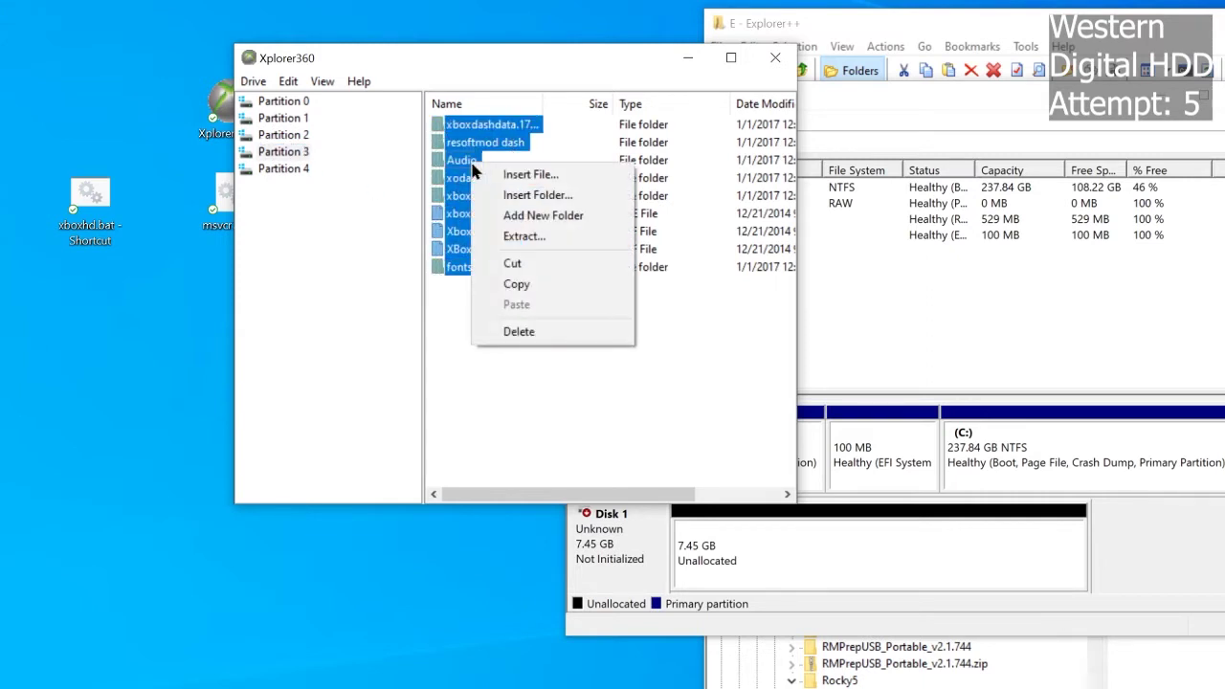
click(517, 334)
click(739, 432)
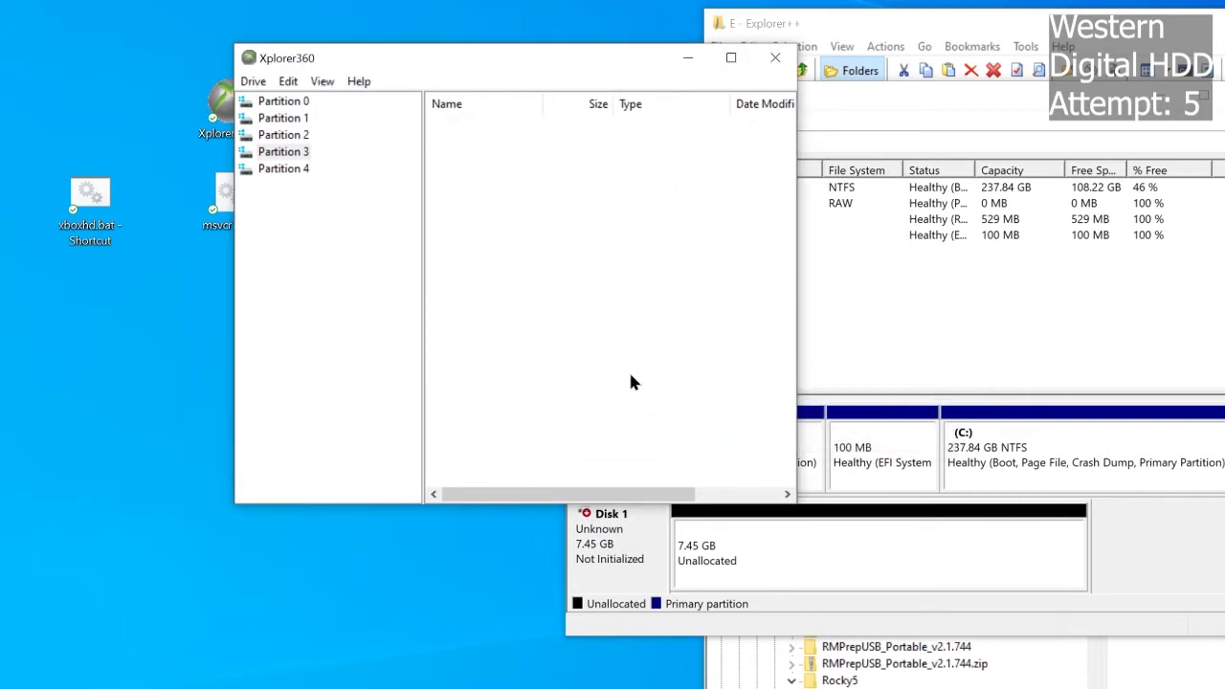
Copy installer, media, xodash and xboxdash.xbe from the XBHDM Build's C folder in Explorer++ into Partition 3.
key(alt+Tab)
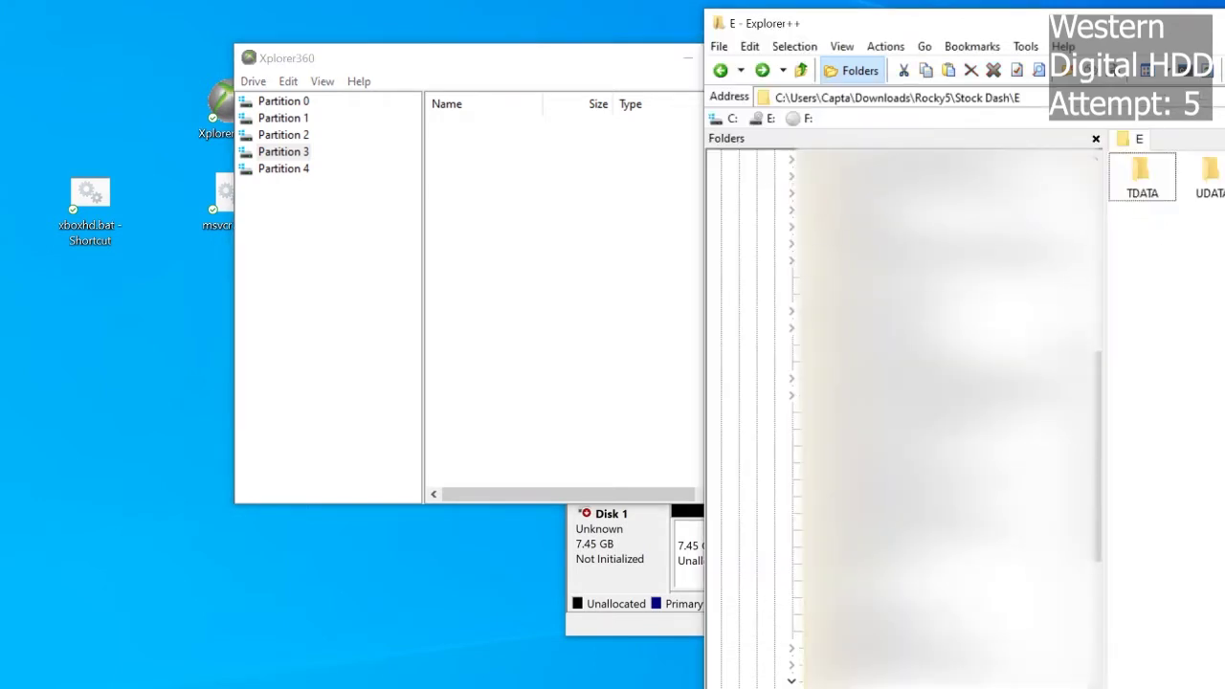
key(Up)
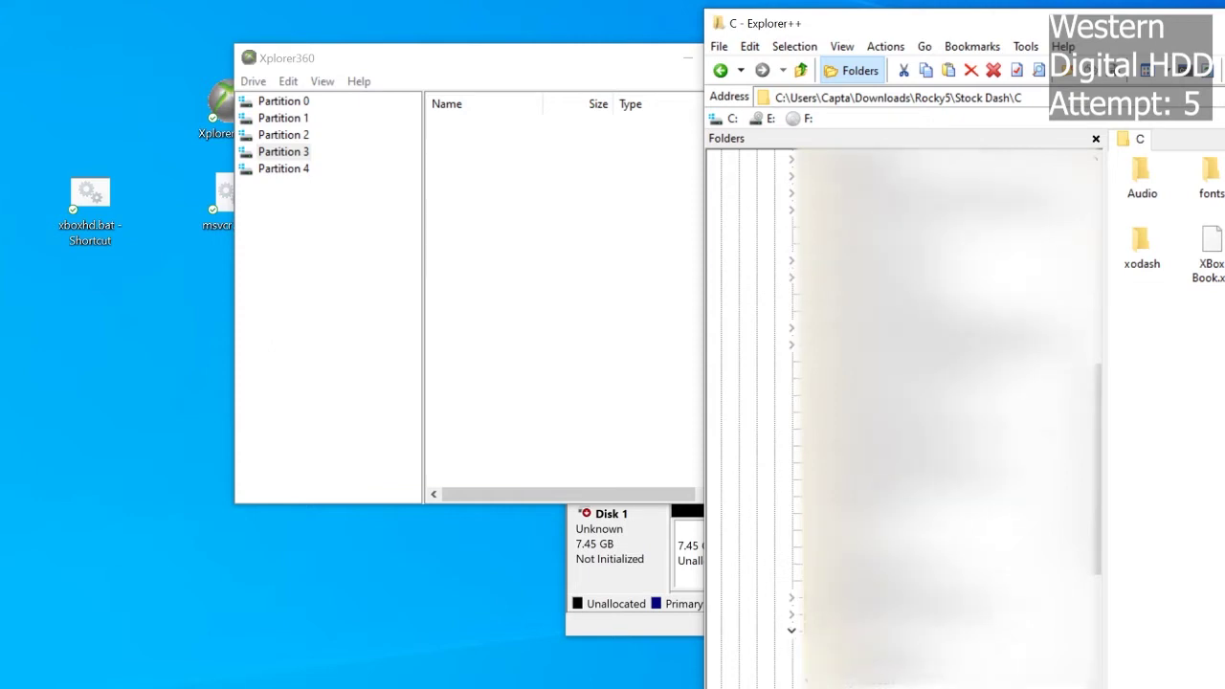
key(alt+Left)
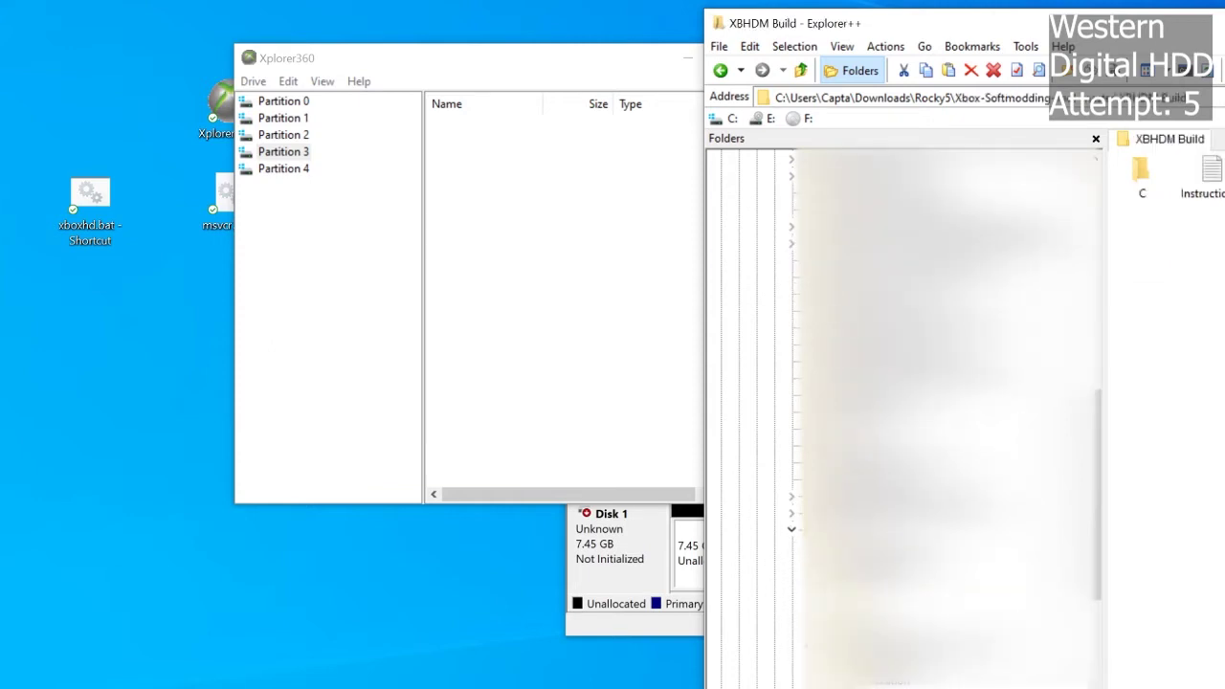
double_click(1140, 170)
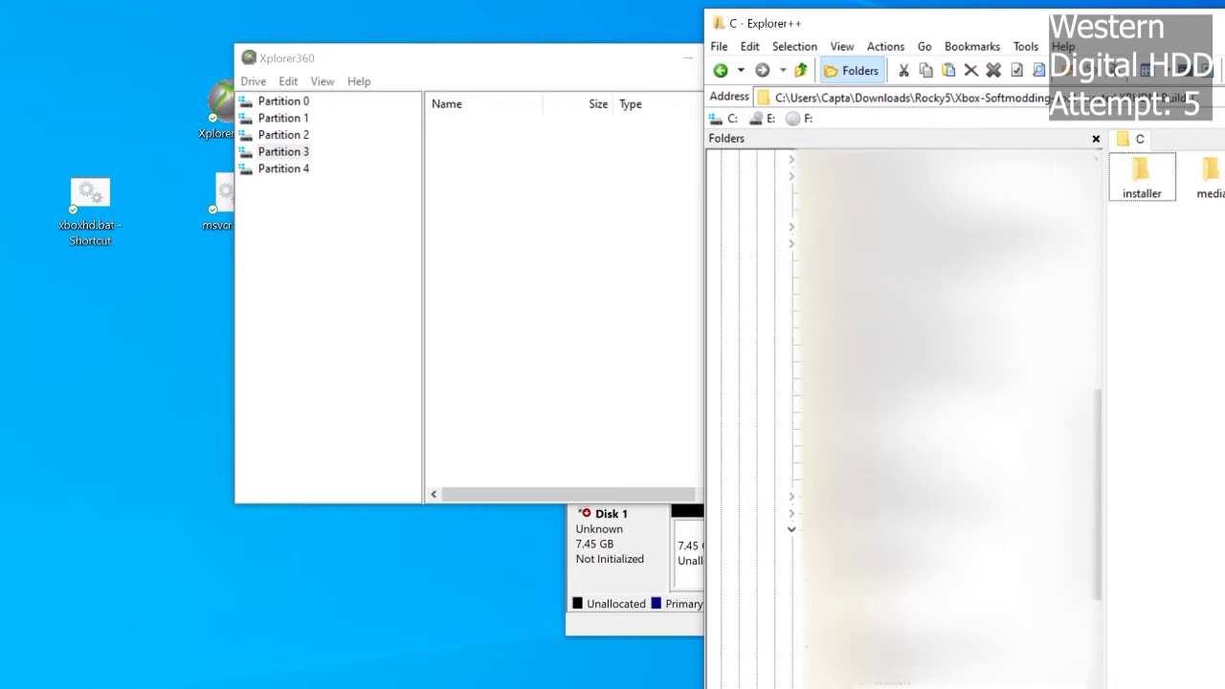
click(1147, 180)
drag(1148, 187, 571, 304)
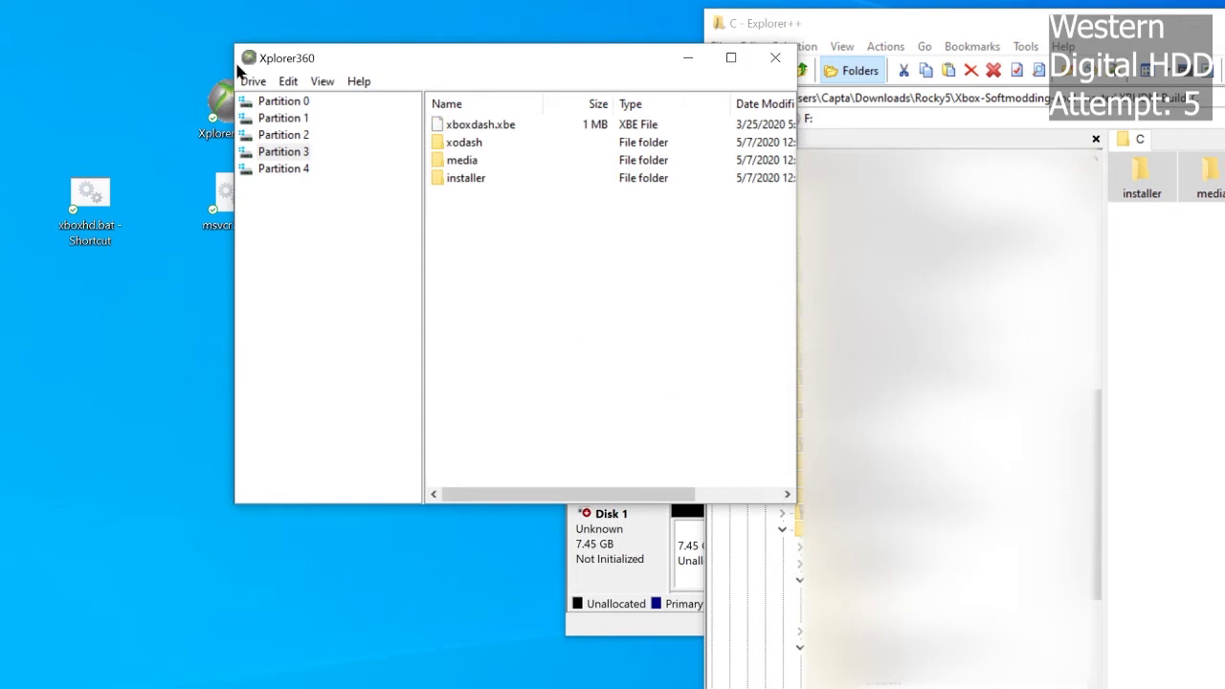
Delete all the save folders inside the UDATA folder on Partition 4.
click(282, 169)
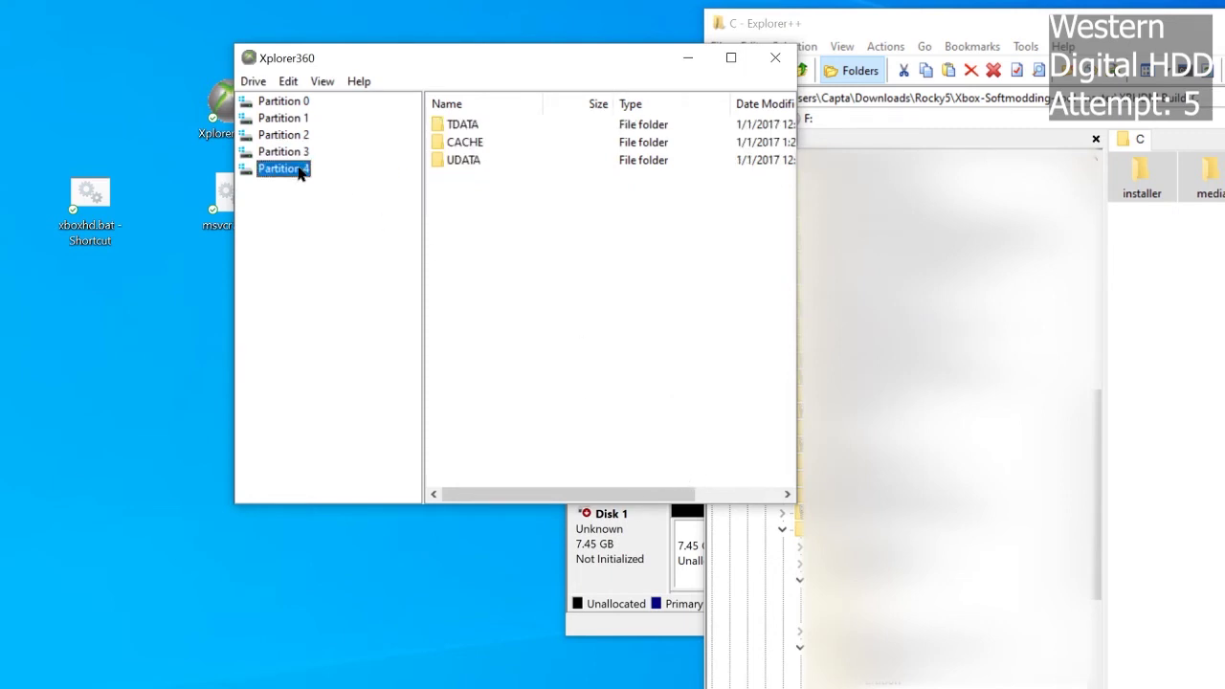
double_click(467, 161)
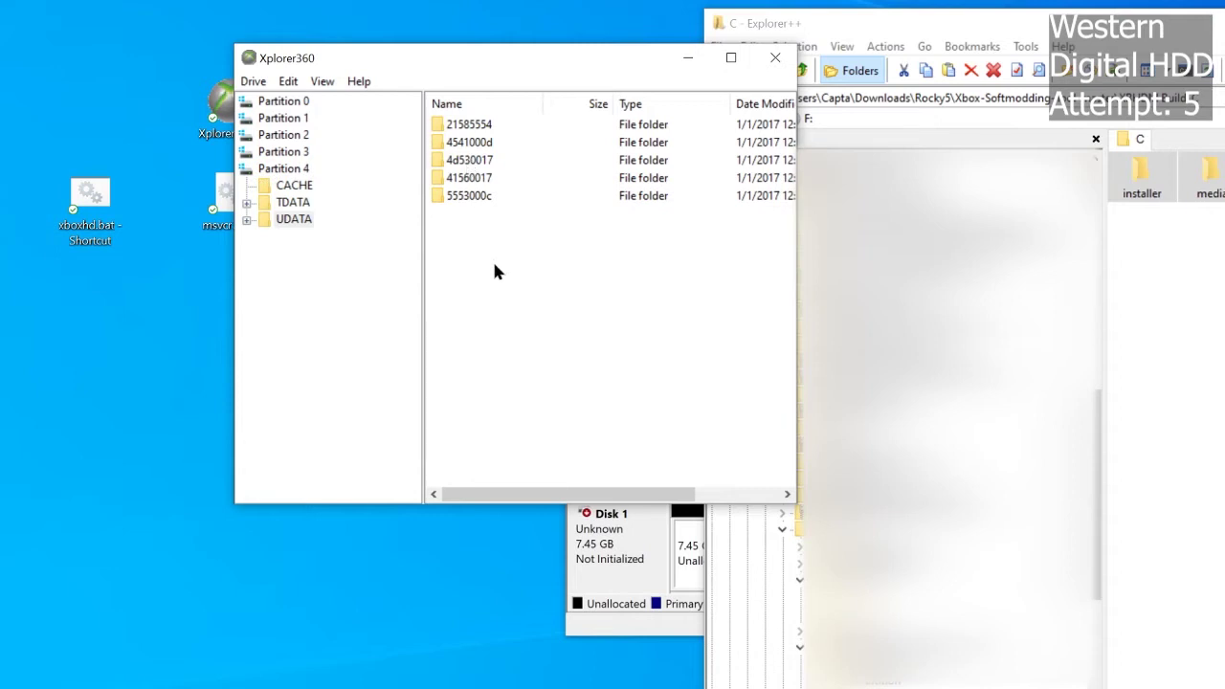
drag(560, 266, 429, 120)
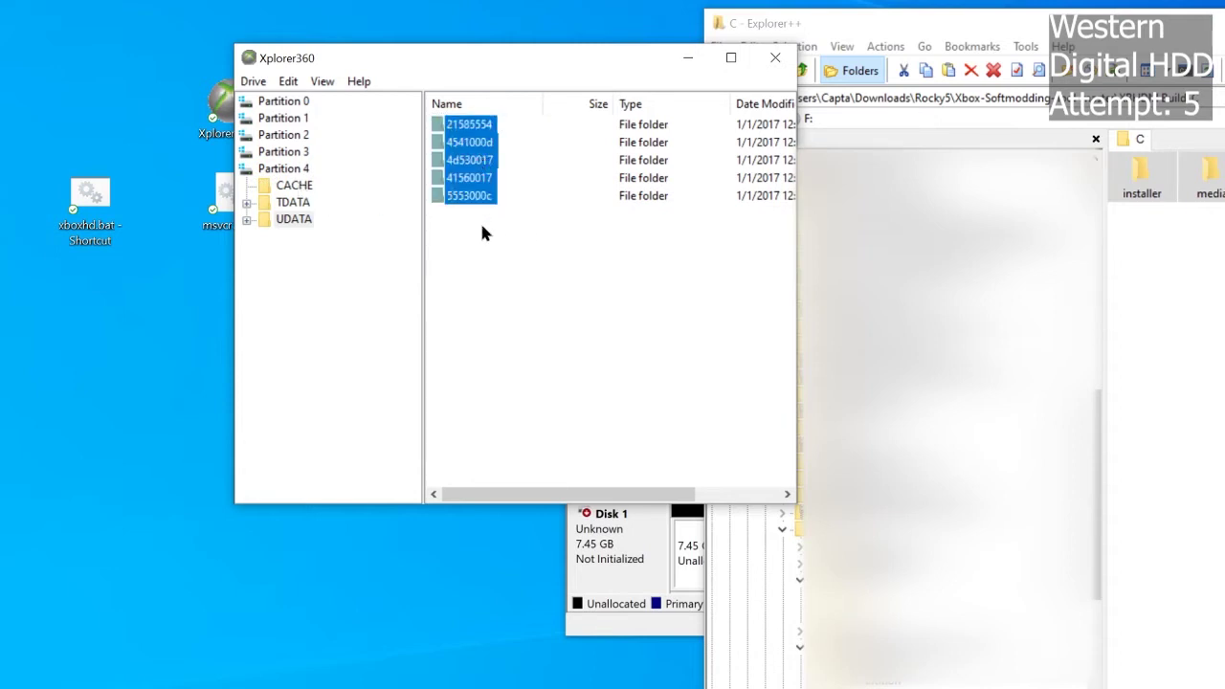
right_click(471, 164)
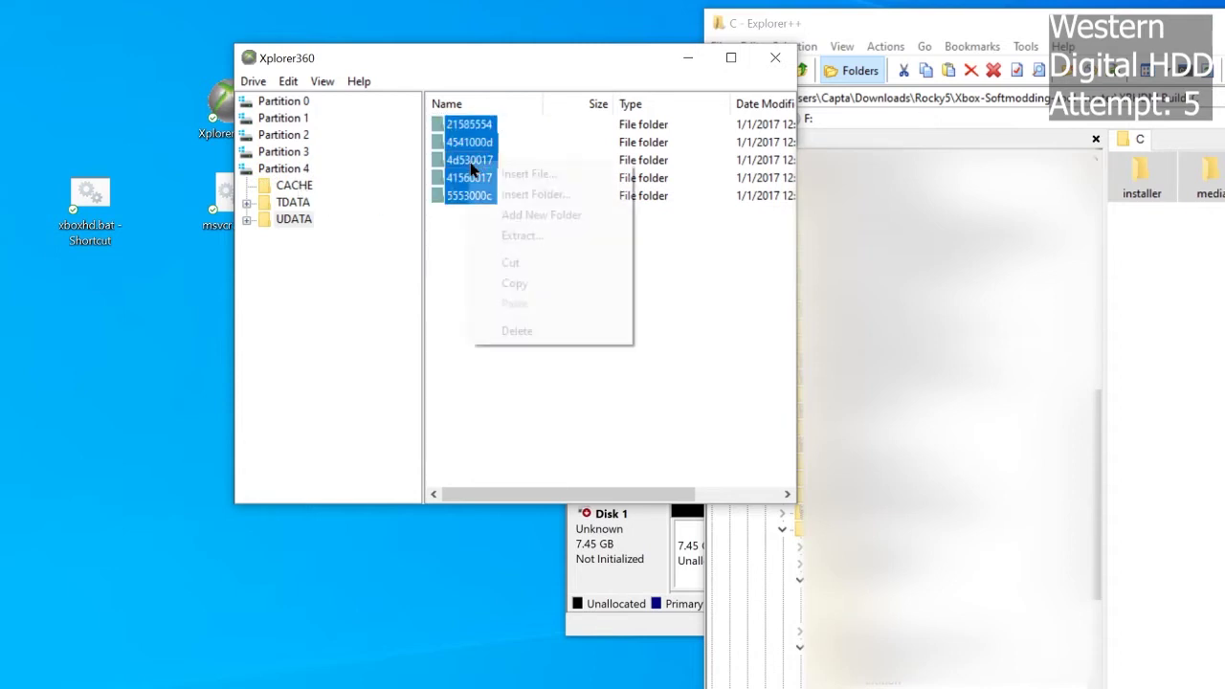
click(517, 331)
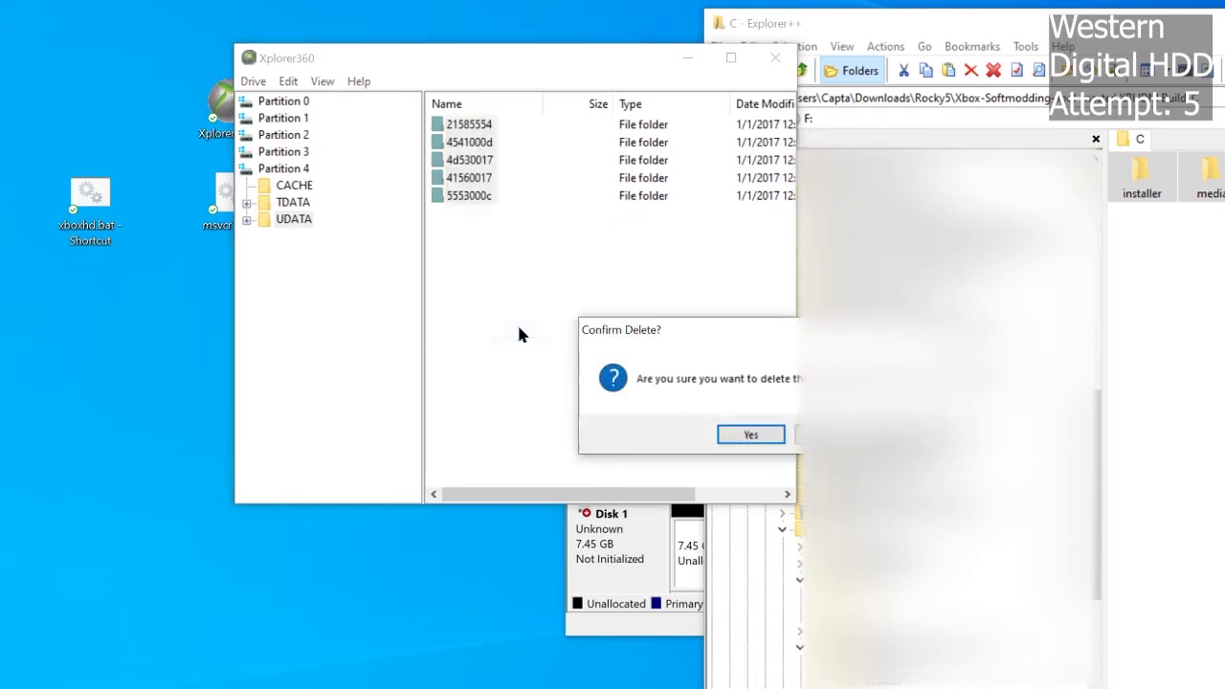
click(750, 435)
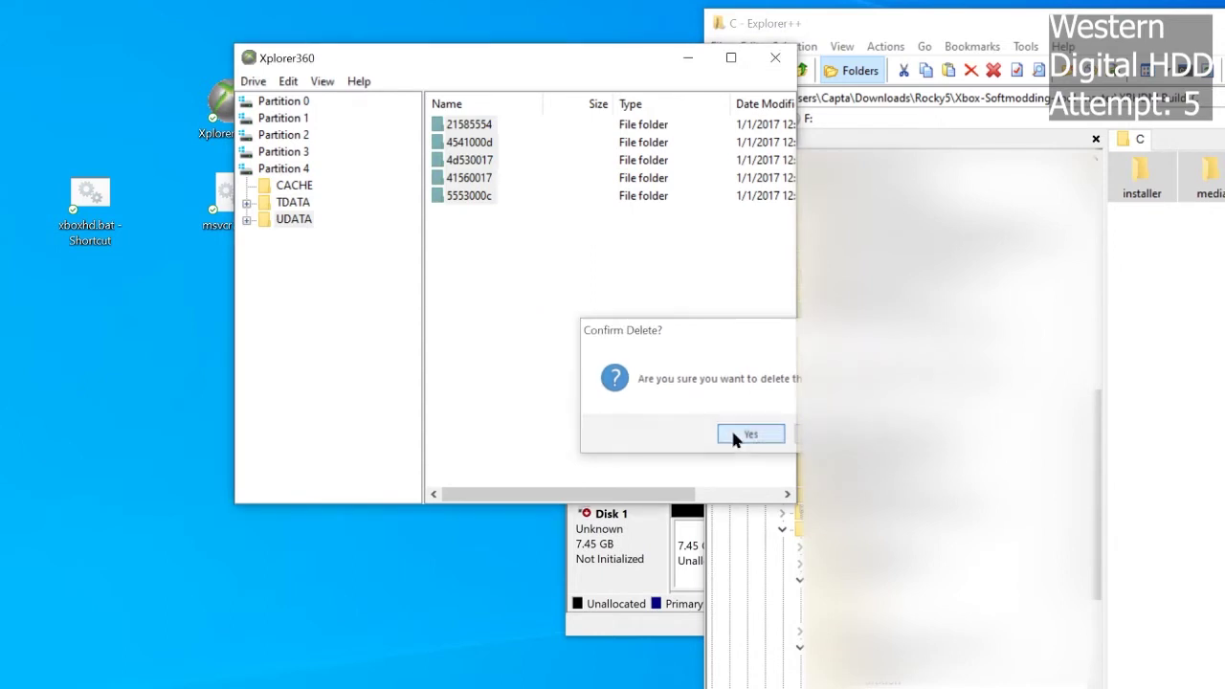
Delete the 21585554 and fffe0000 folders inside the TDATA folder on Partition 4.
click(294, 204)
click(483, 128)
click(469, 141)
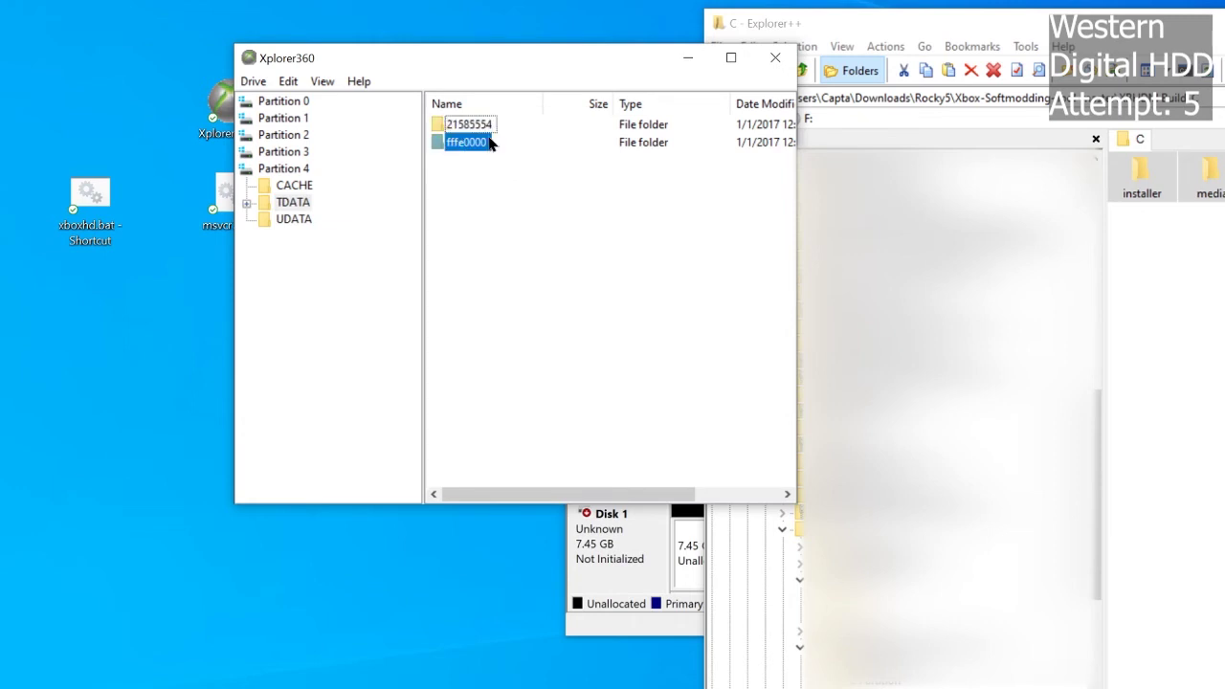
right_click(490, 142)
drag(471, 191, 451, 108)
right_click(461, 132)
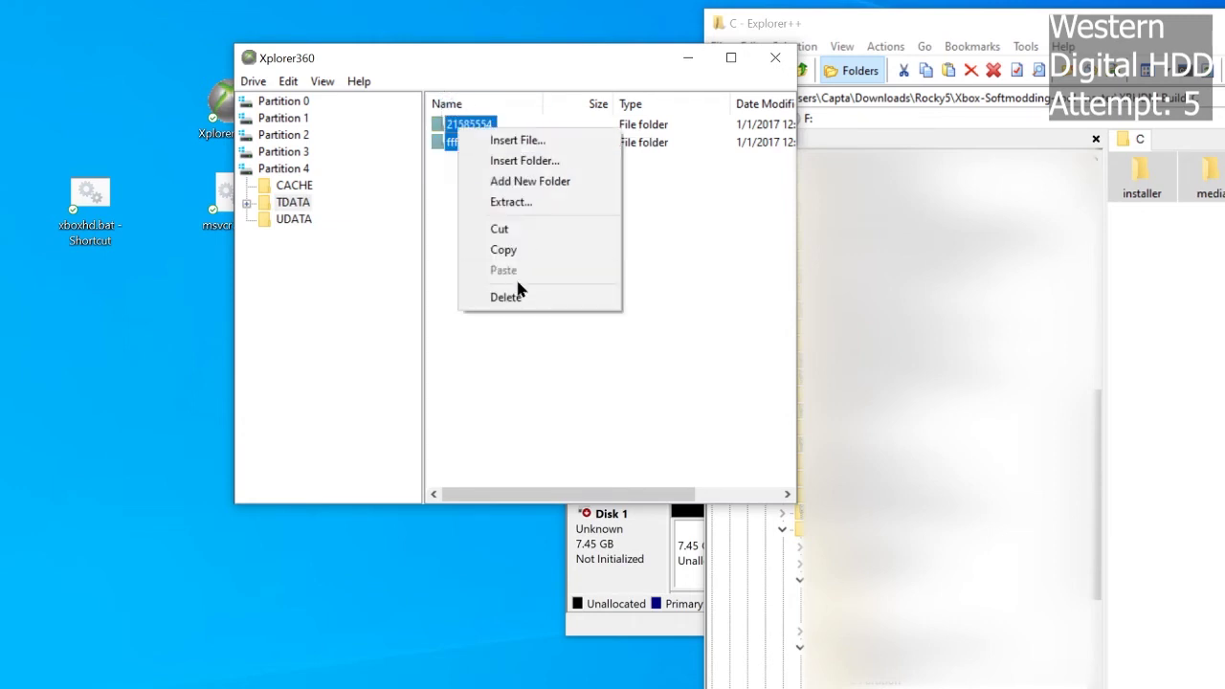
click(506, 297)
click(751, 435)
Delete the CACHE folder from Partition 4 of the Xbox hard drive.
click(304, 187)
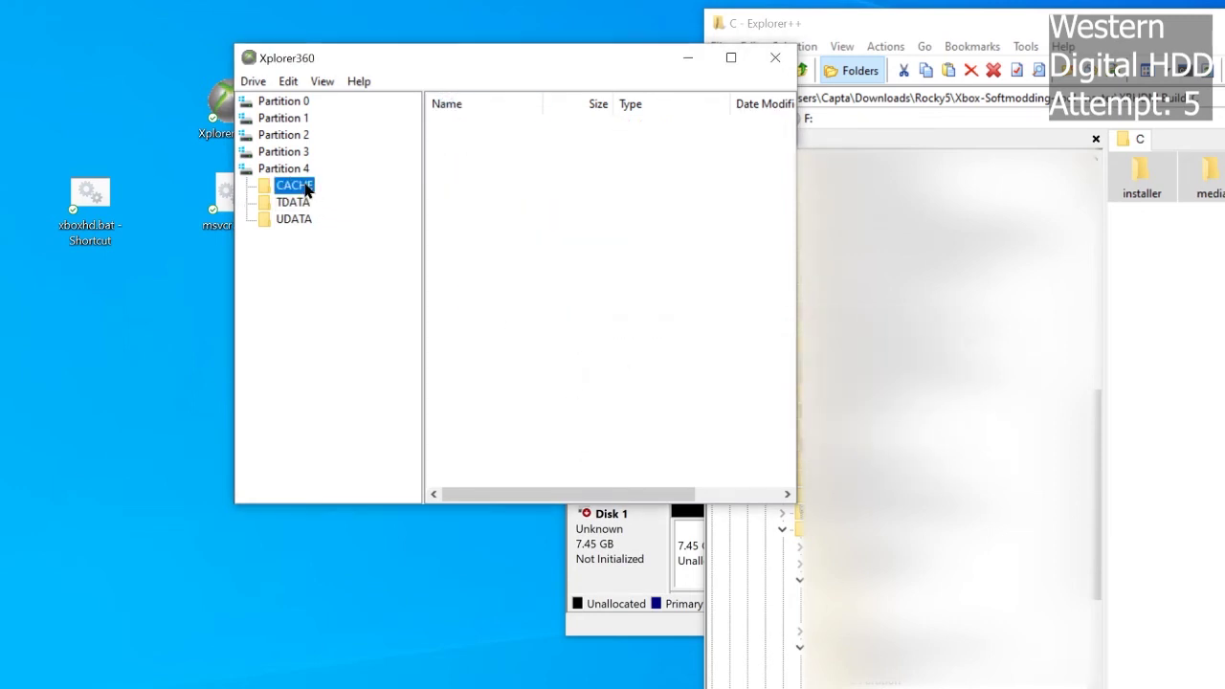
right_click(278, 189)
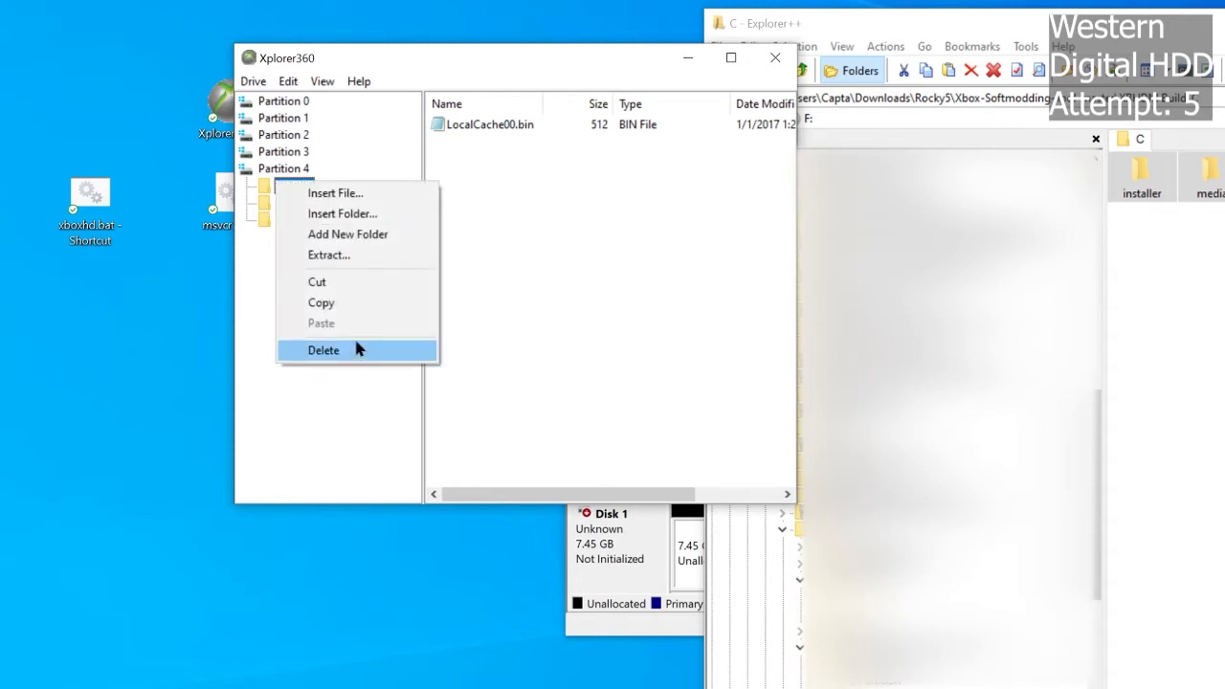
click(356, 348)
click(735, 431)
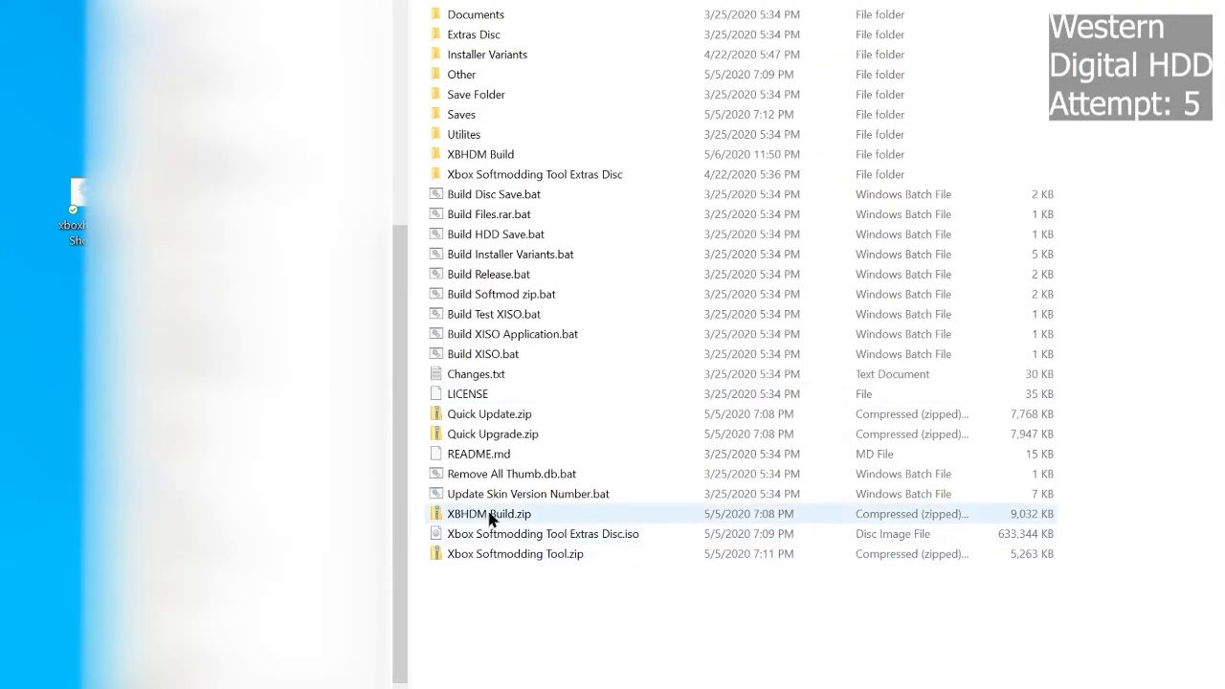
Delete XBHDM Build.zip from the Xbox-Softmodding-Tool-master folder and regenerate it by running Build Installer Variants.bat.
click(490, 518)
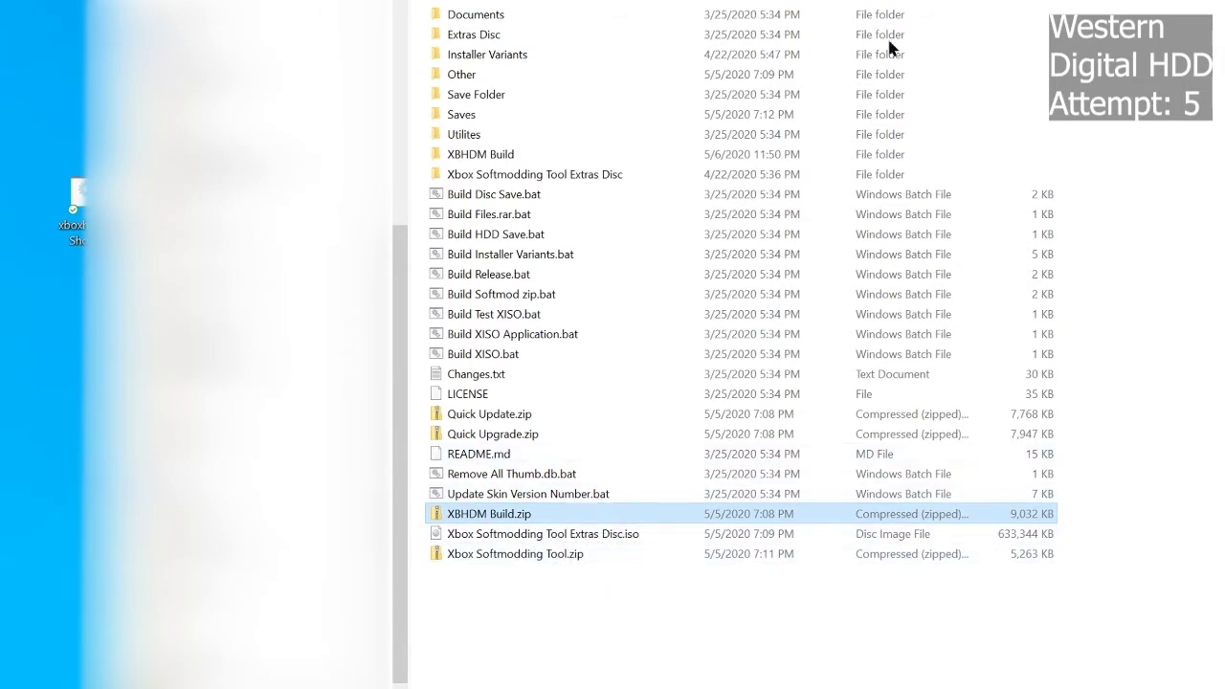
drag(655, 0, 657, 0)
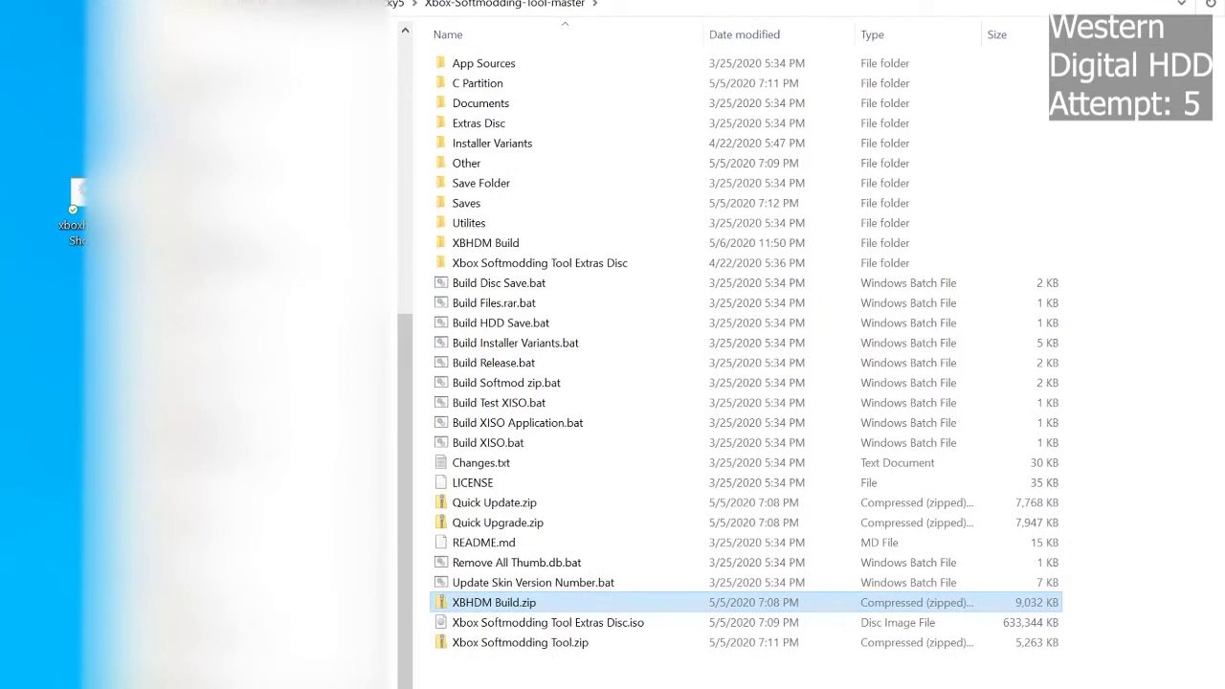
key(Delete)
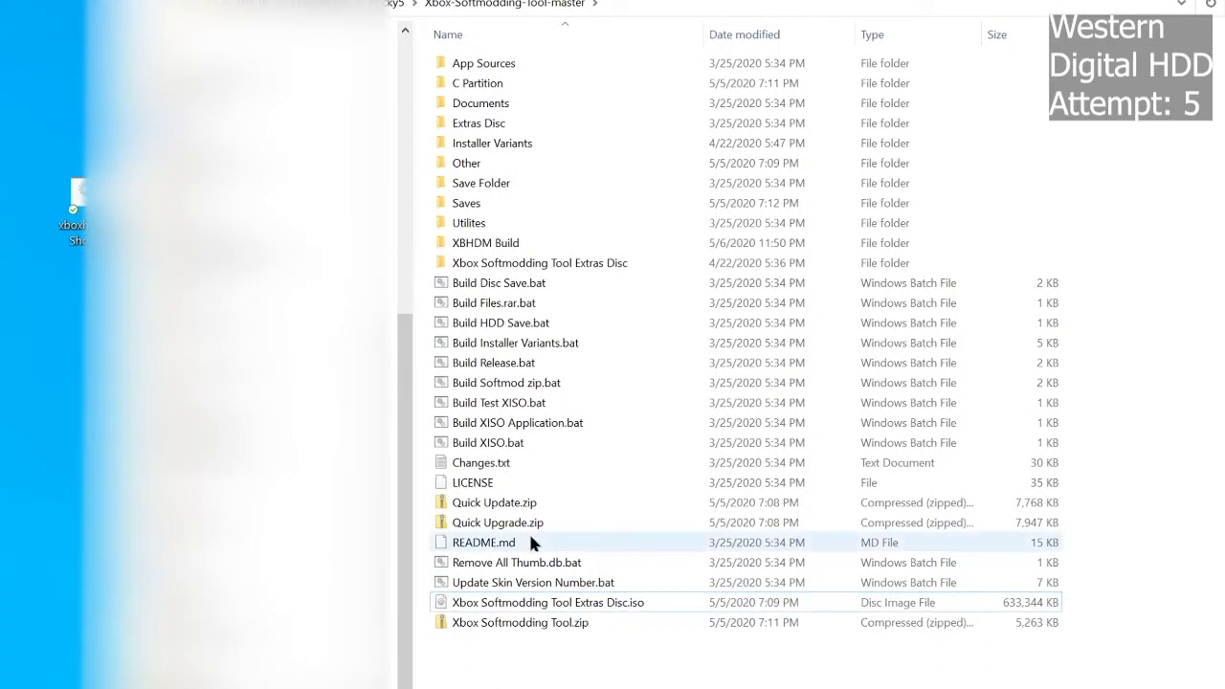
click(471, 349)
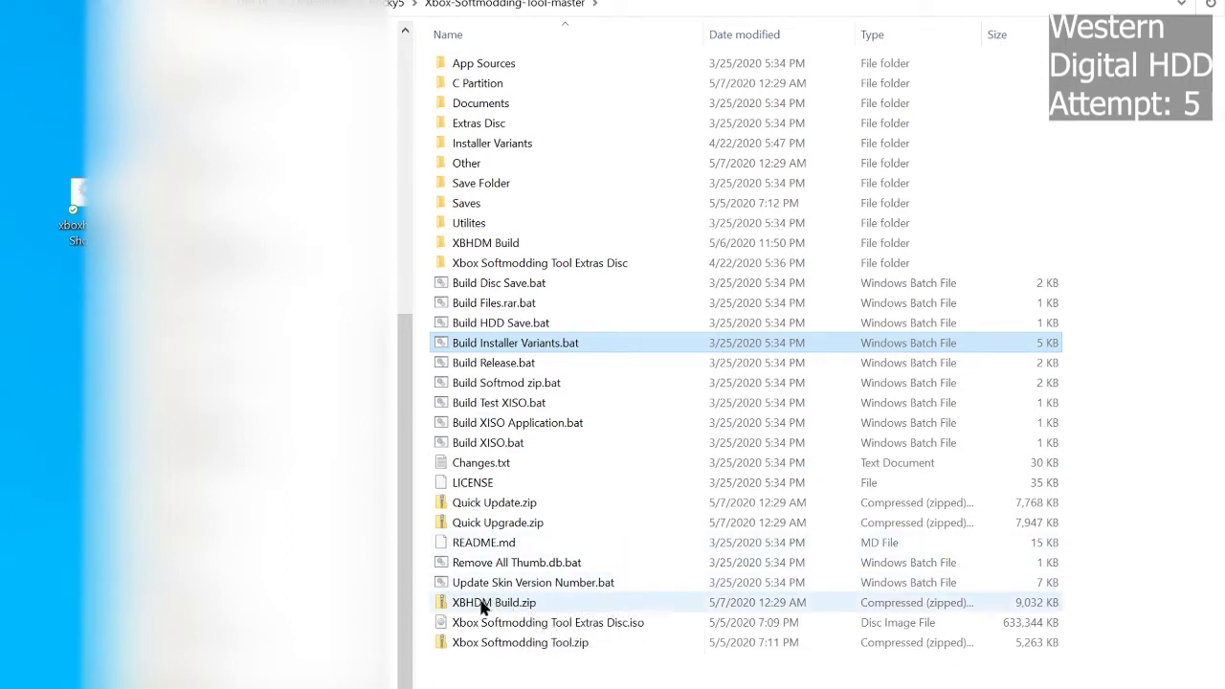
Copy the XBHDM Build folder out of the new XBHDM Build.zip into the Rocky5 folder and open its C subfolder.
click(481, 608)
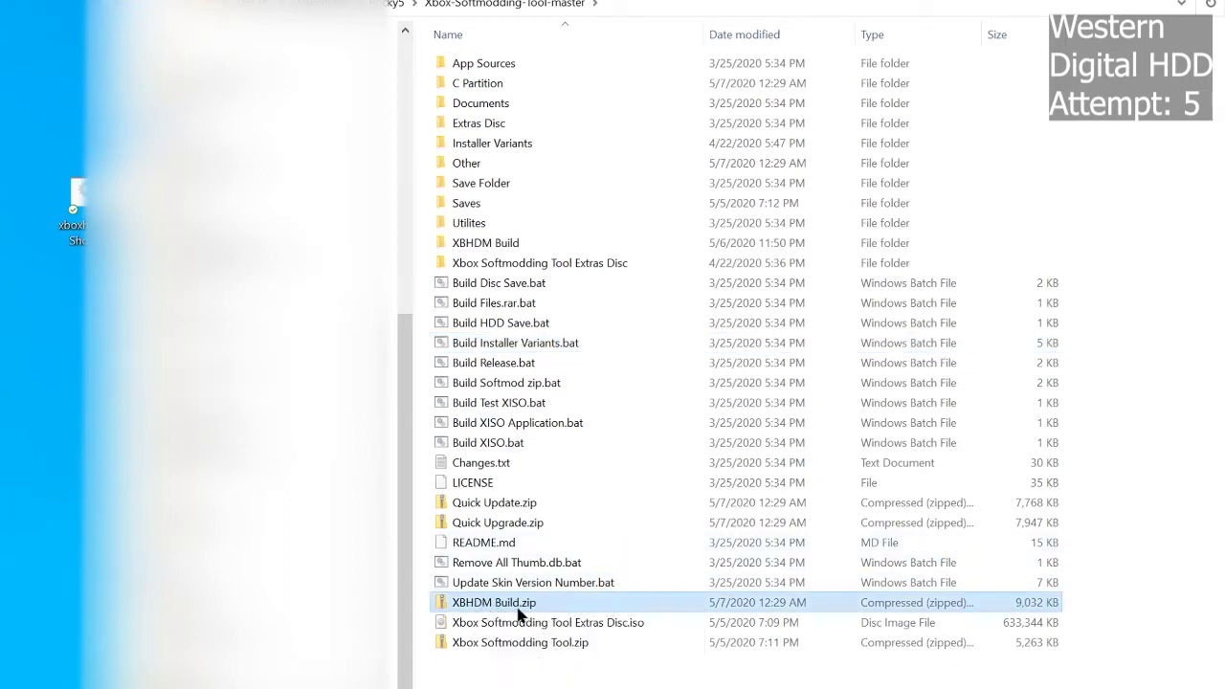
double_click(519, 613)
right_click(517, 65)
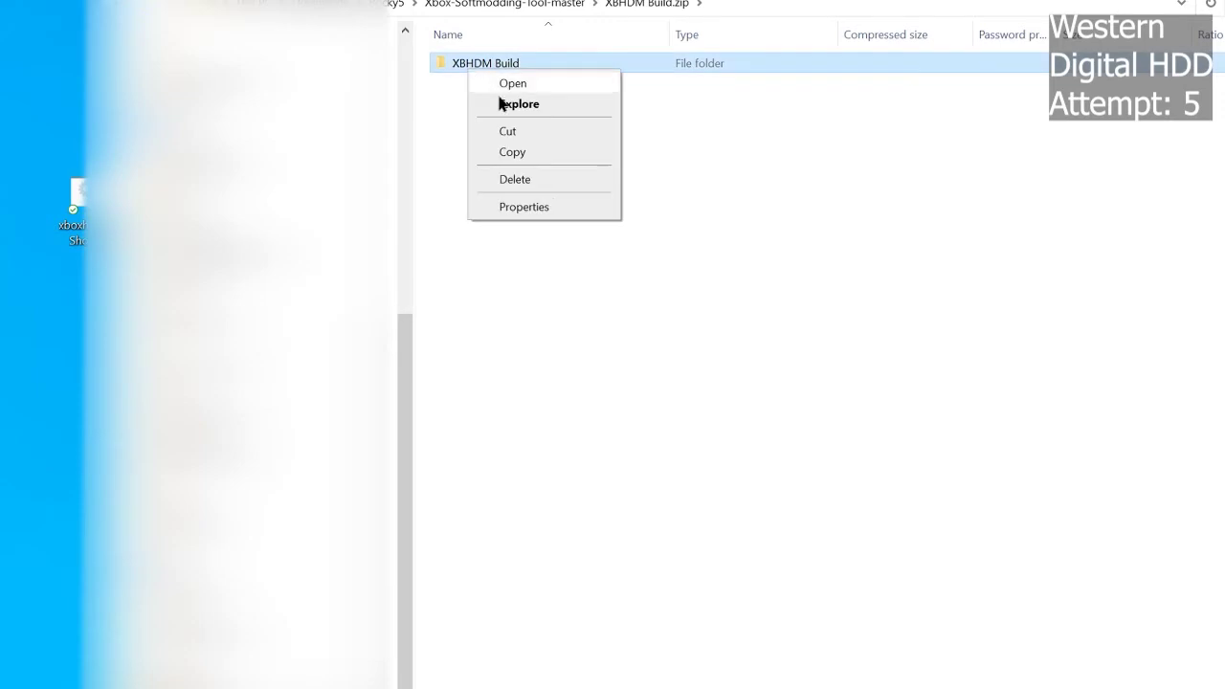
click(517, 153)
click(393, 4)
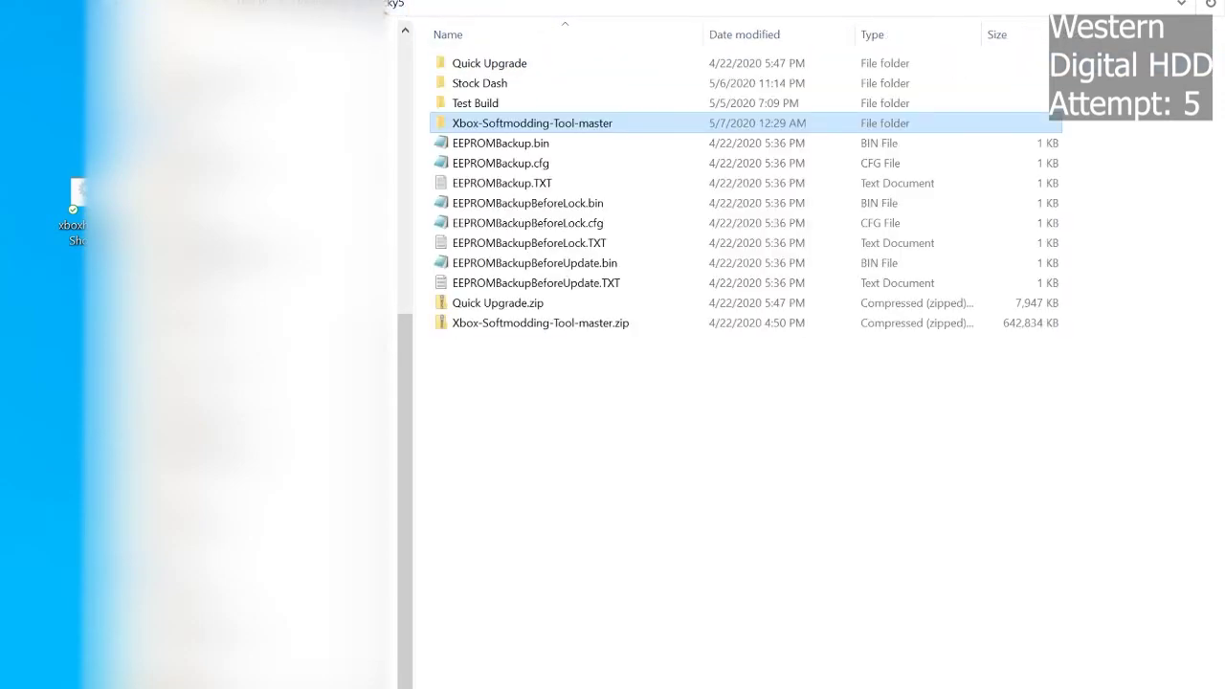
right_click(525, 368)
click(600, 526)
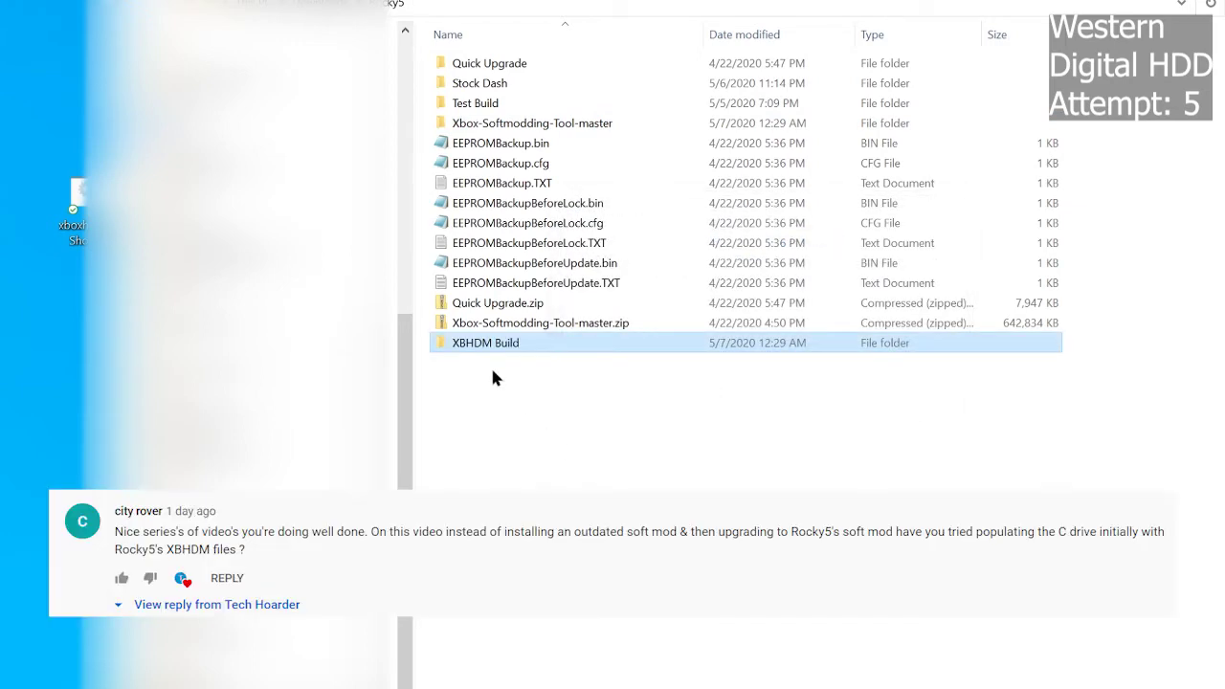
double_click(489, 346)
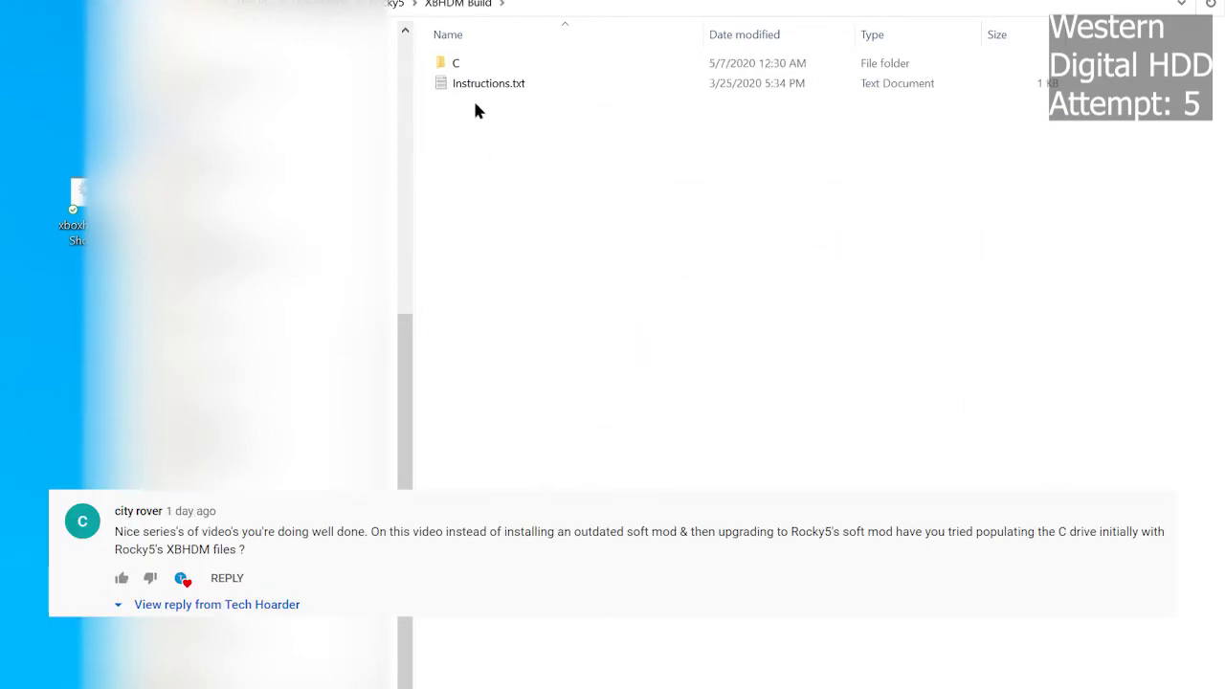
double_click(456, 65)
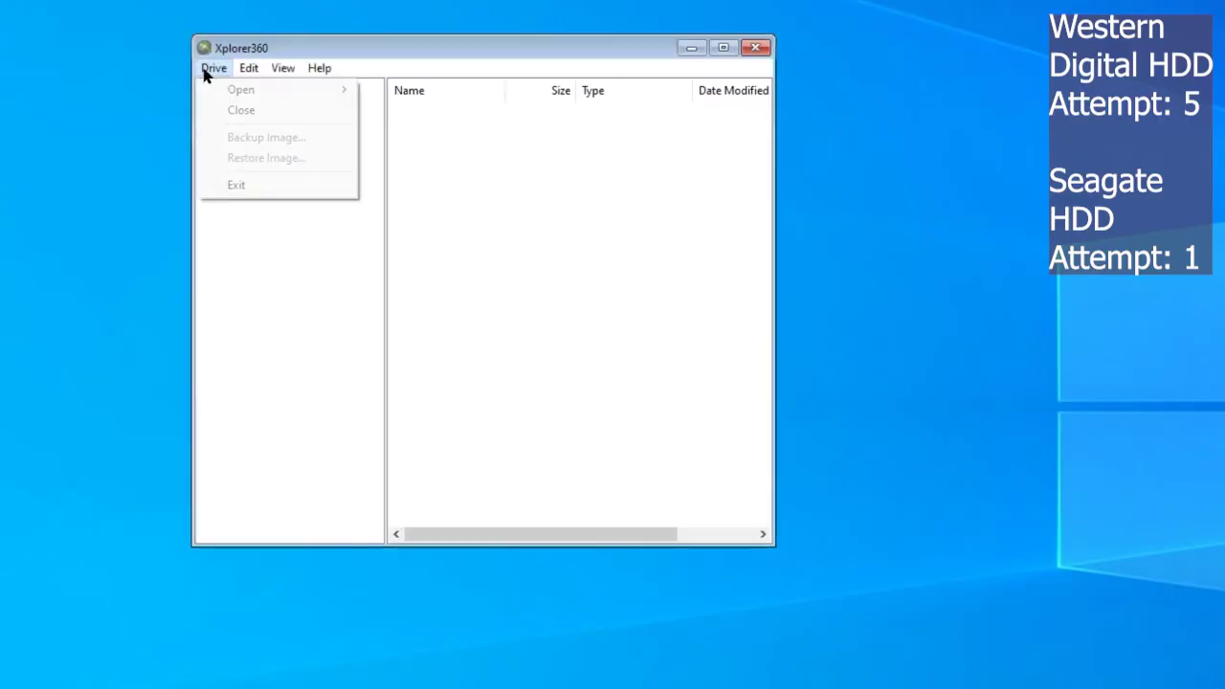
Try to open the Seagate Xbox hard drive in Xplorer360, and check its lock status in Xbox Hard Drive Maker.
mouse_move(256, 89)
click(428, 115)
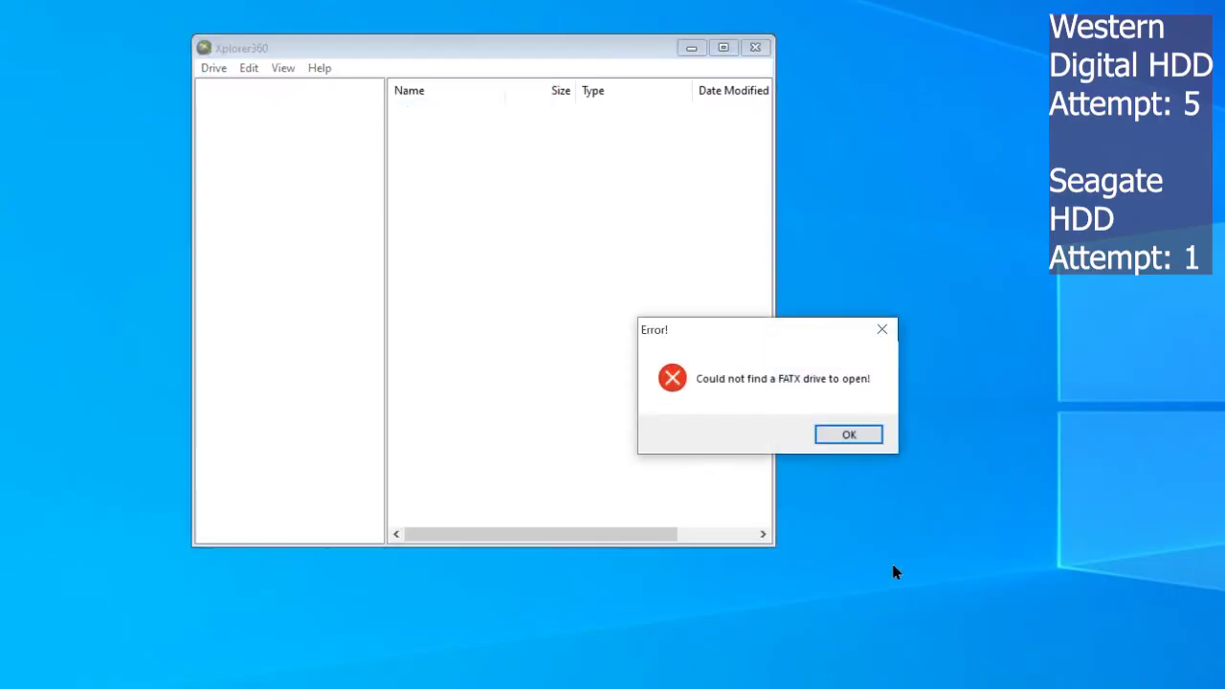
click(850, 439)
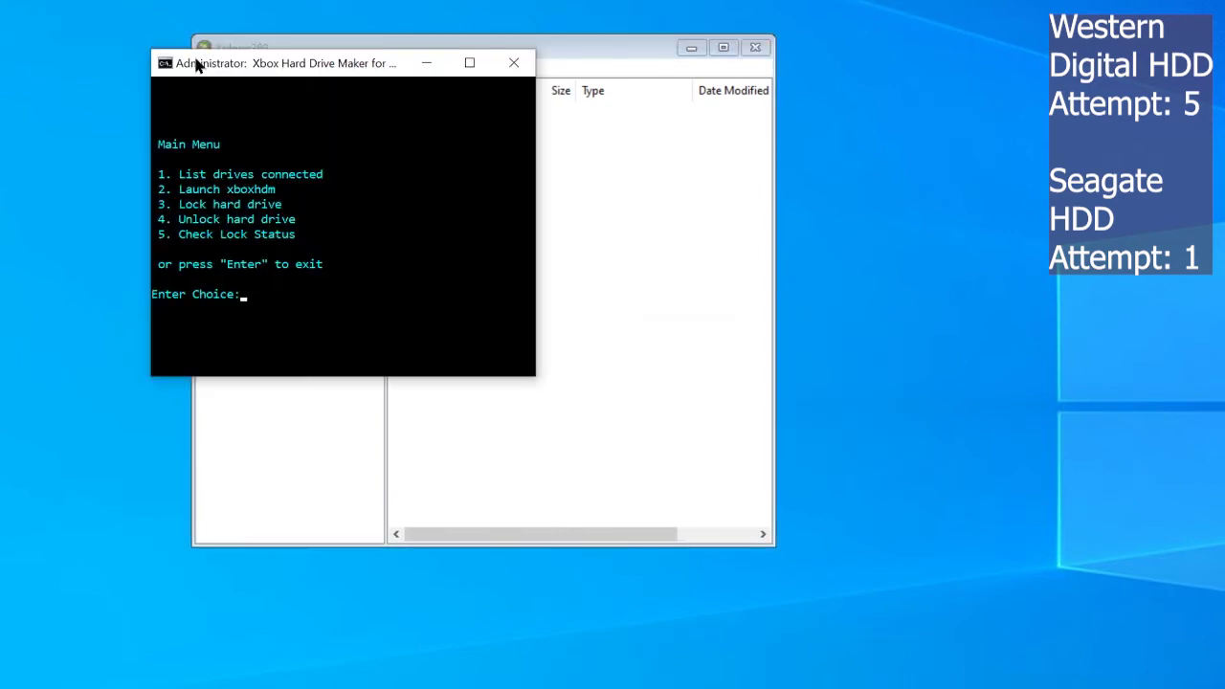
text(5)
key(Return)
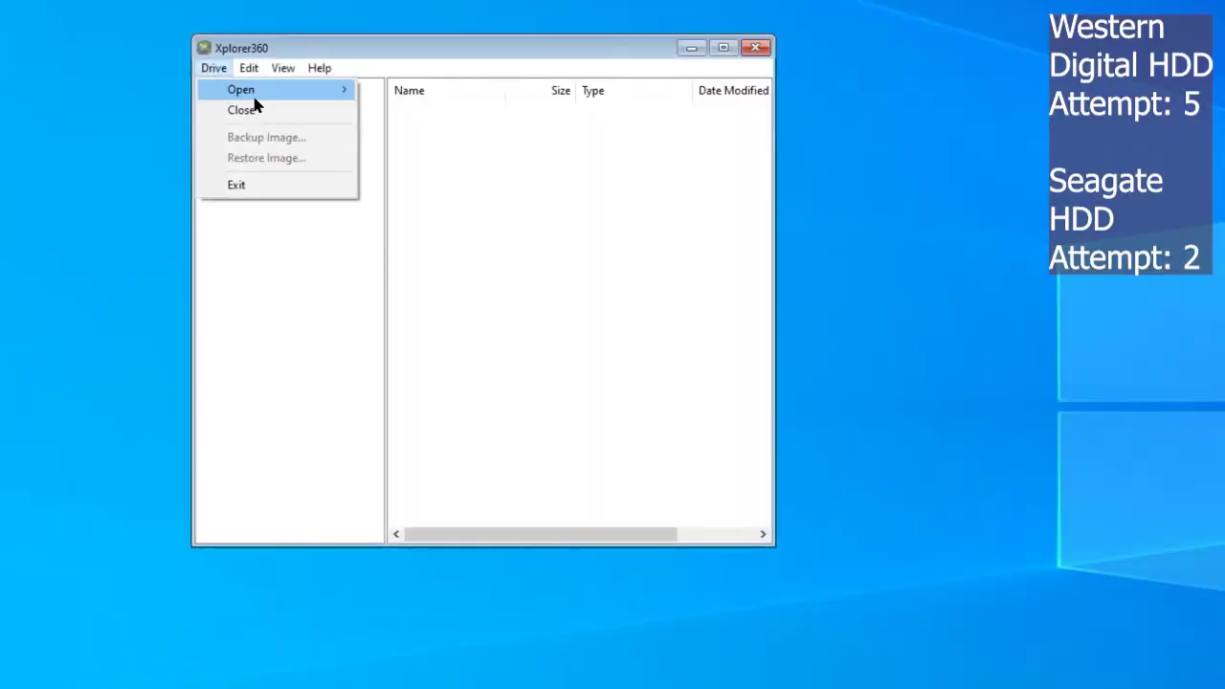
Open the Seagate hard drive in Xplorer360 and try to delete xboxdash.xbe, xodash, media and installer from Partition 3.
mouse_move(253, 91)
click(412, 113)
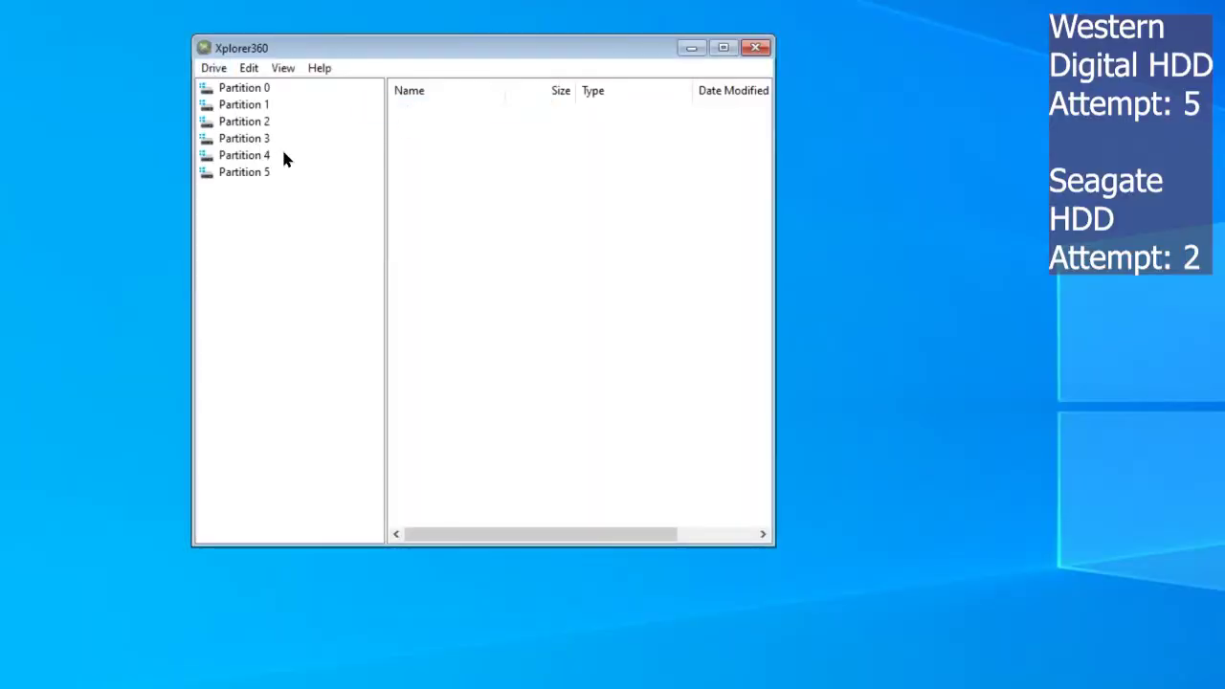
click(251, 140)
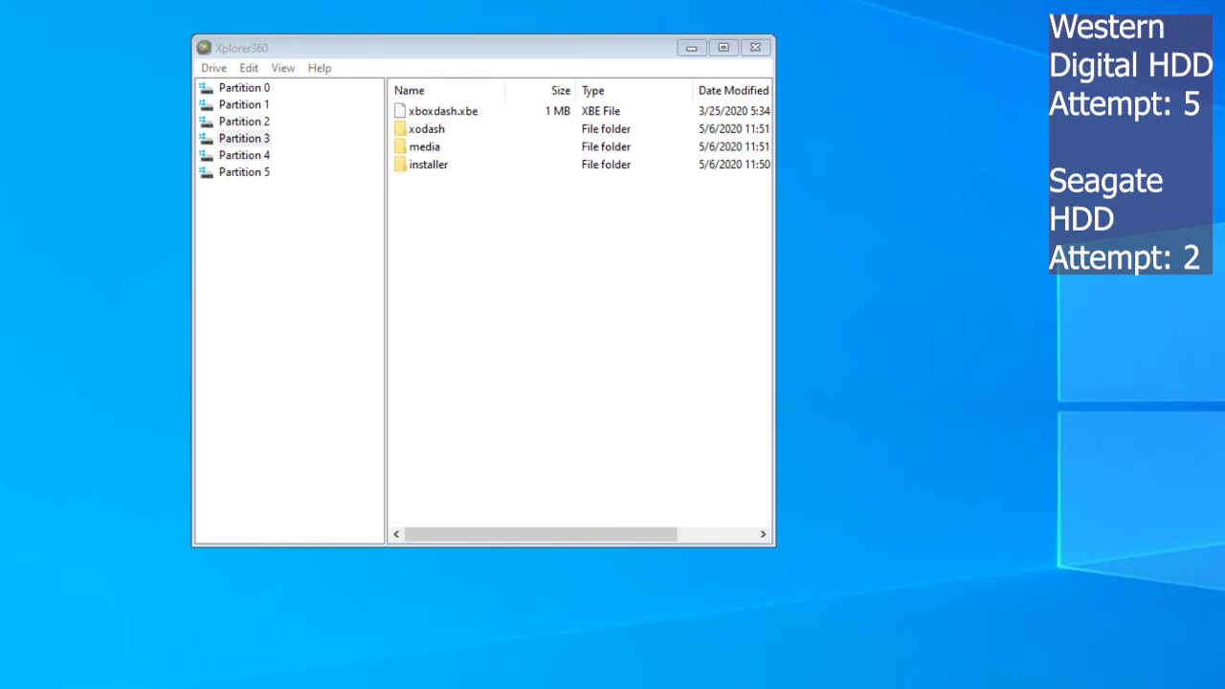
drag(478, 213, 397, 41)
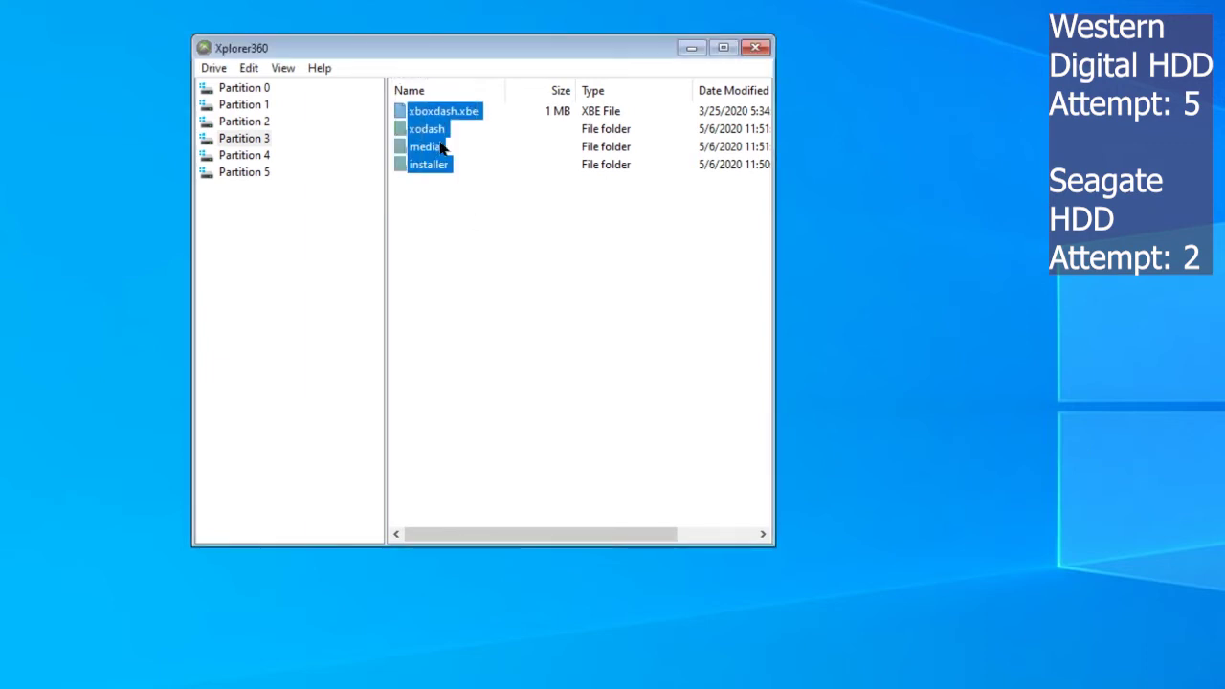
right_click(427, 146)
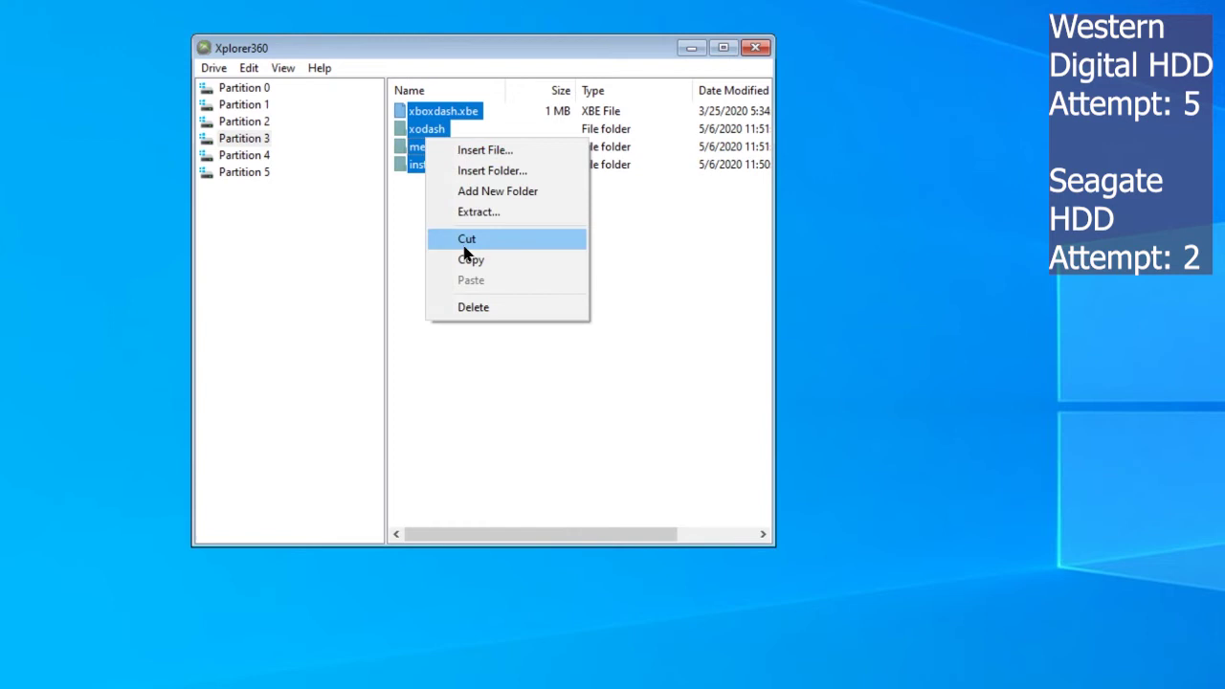
click(474, 310)
click(747, 434)
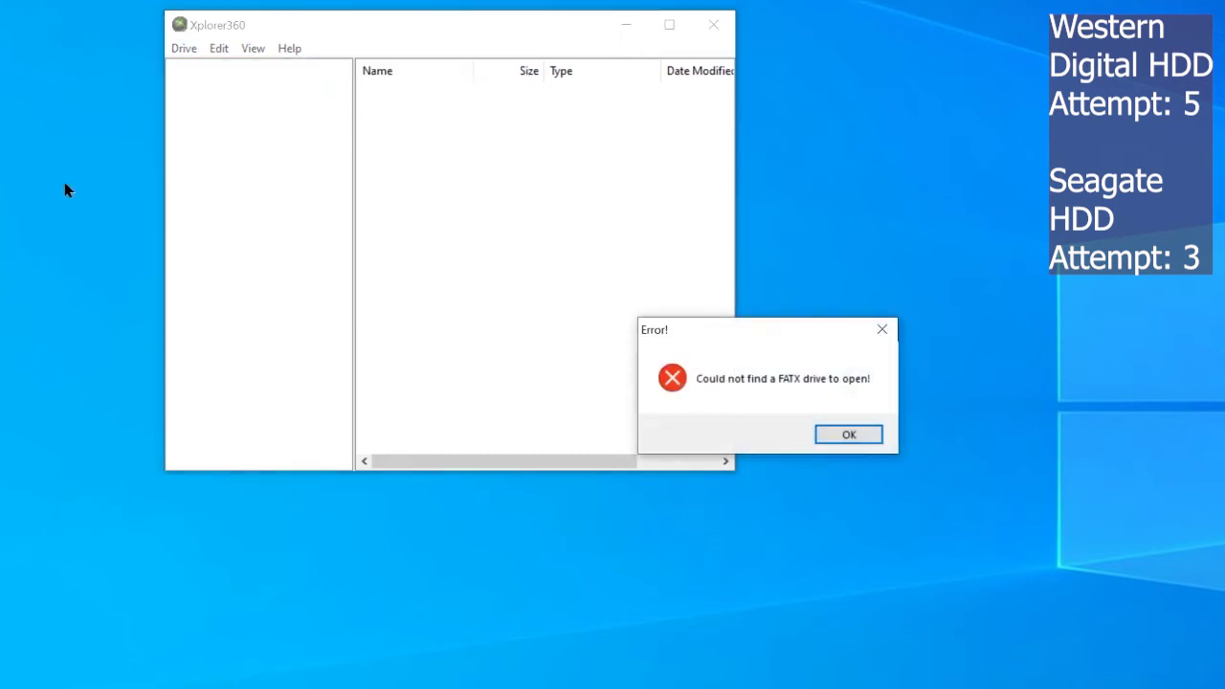
Delete the media folder and the other existing installer files from Partition 3 of the Seagate hard drive.
click(845, 436)
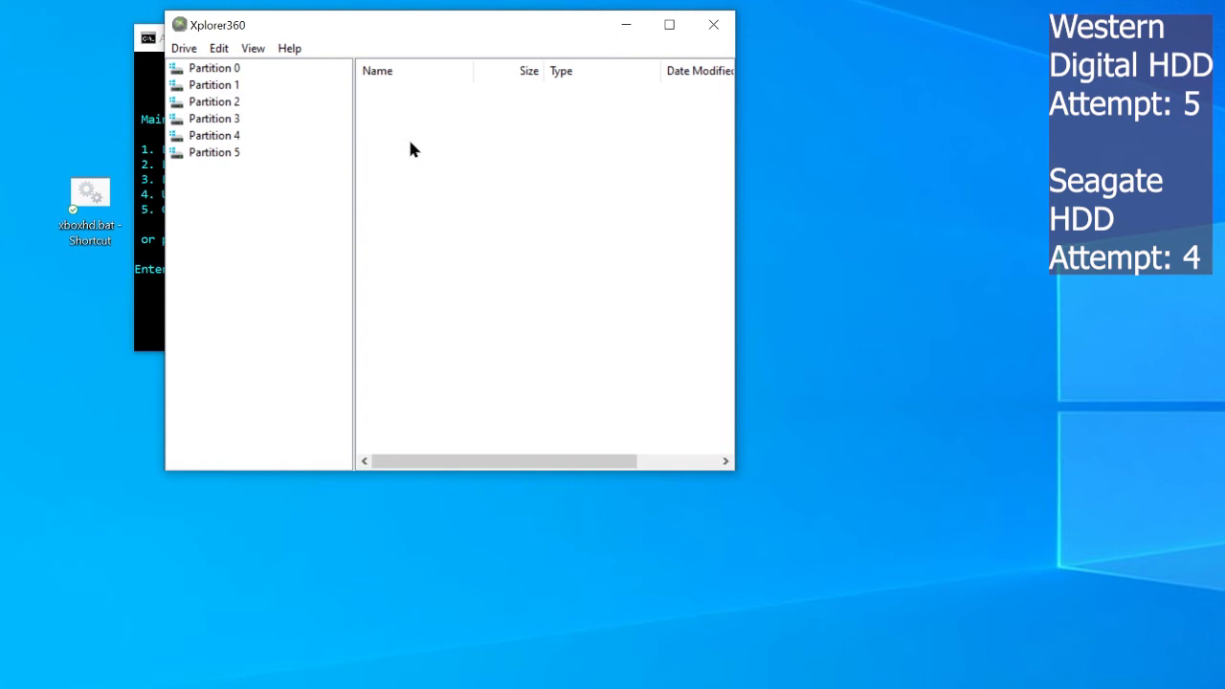
click(234, 122)
click(410, 190)
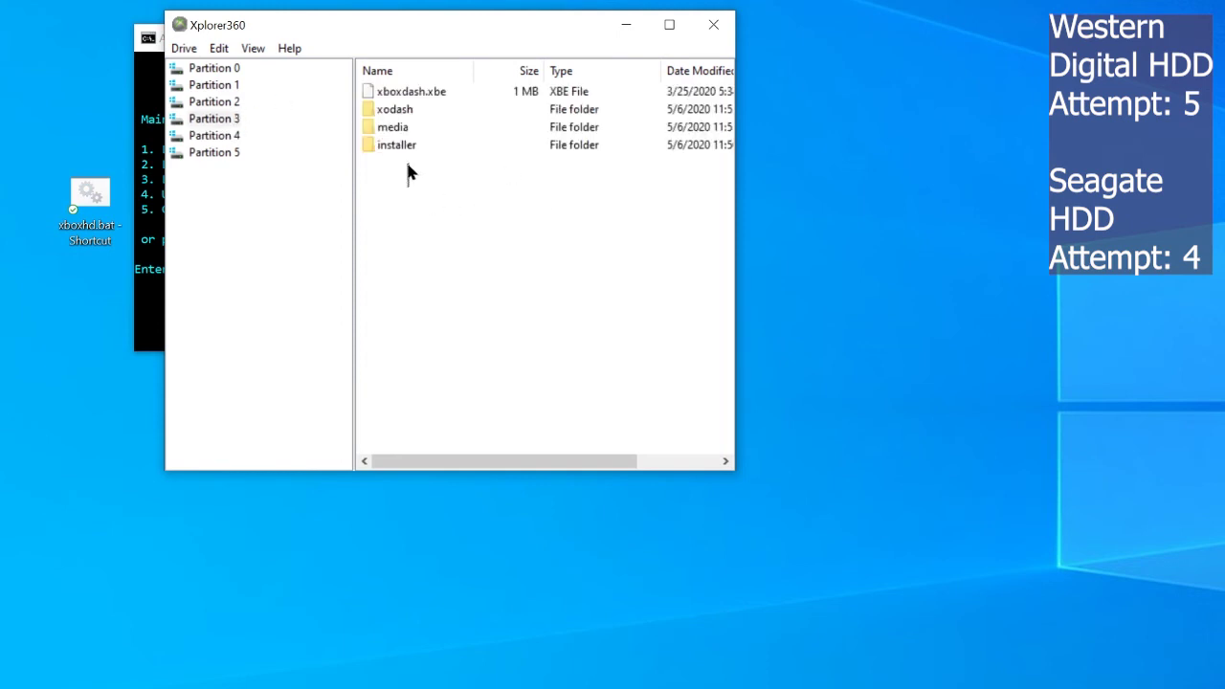
right_click(381, 129)
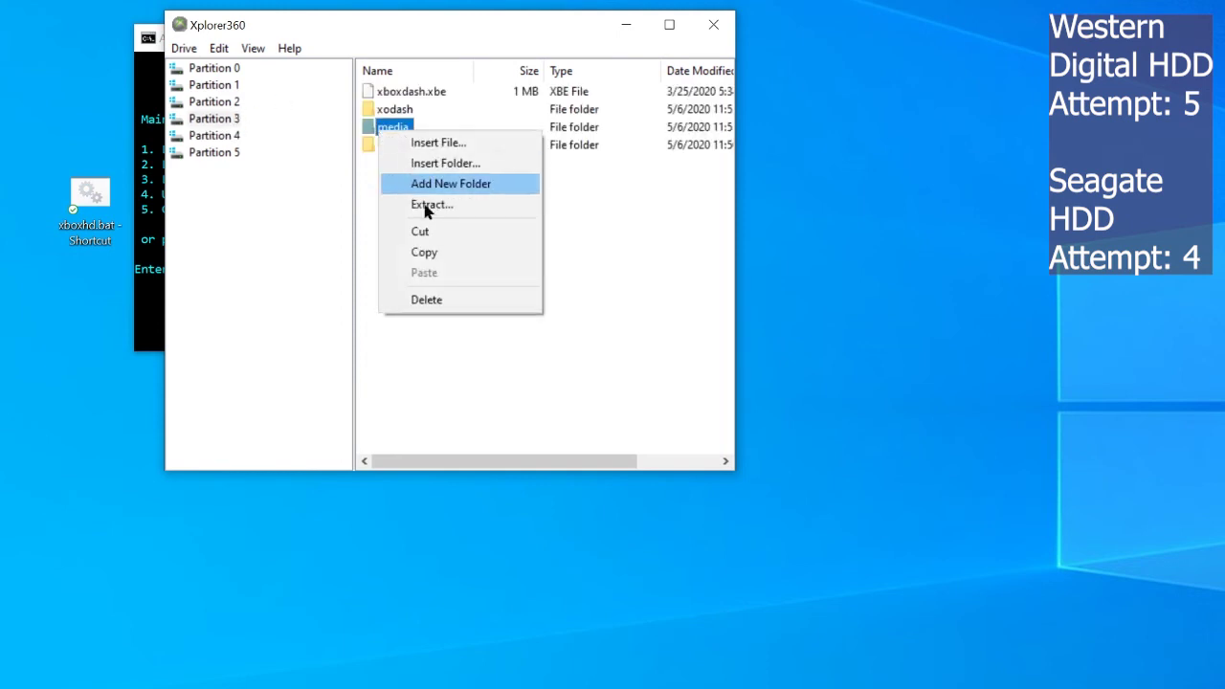
click(433, 301)
click(735, 431)
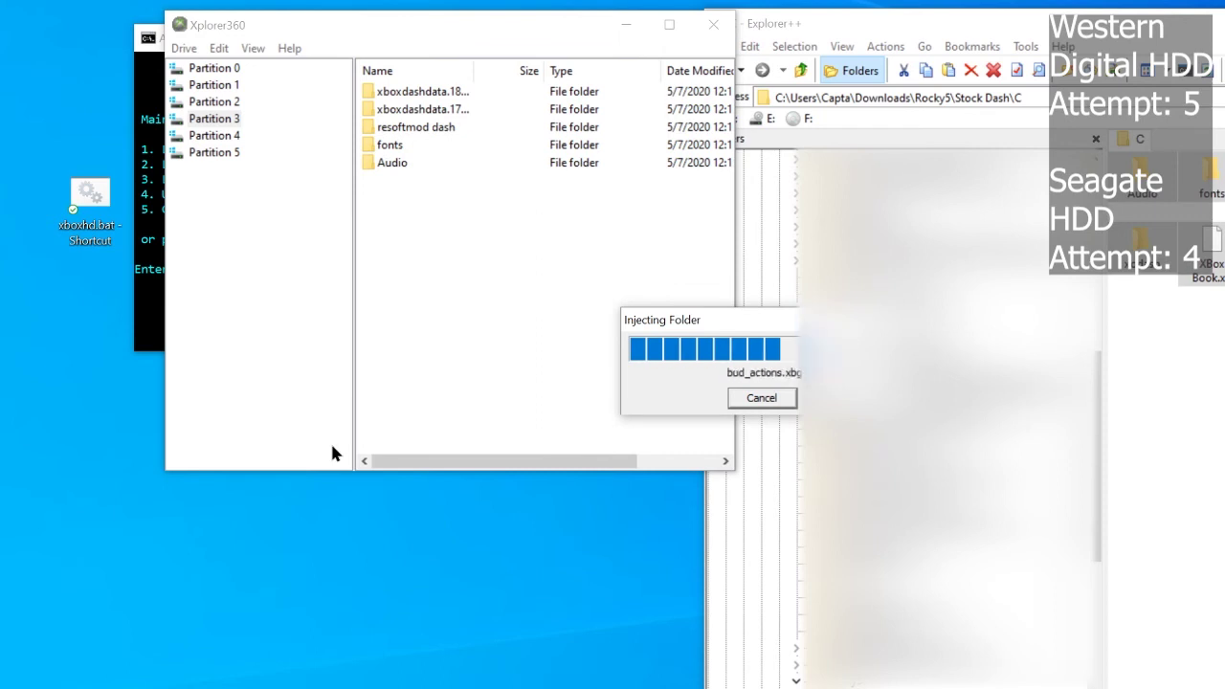
Delete the CACHE, TDATA and UDATA folders from Partition 4.
click(221, 137)
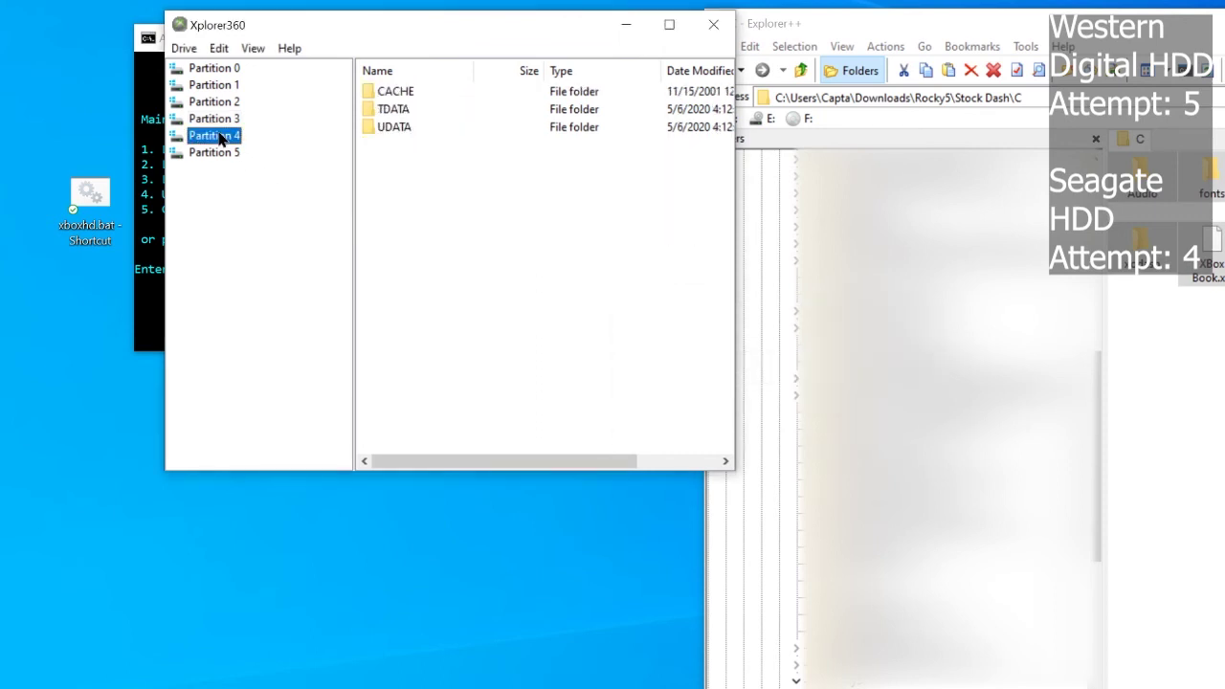
drag(442, 199, 391, 82)
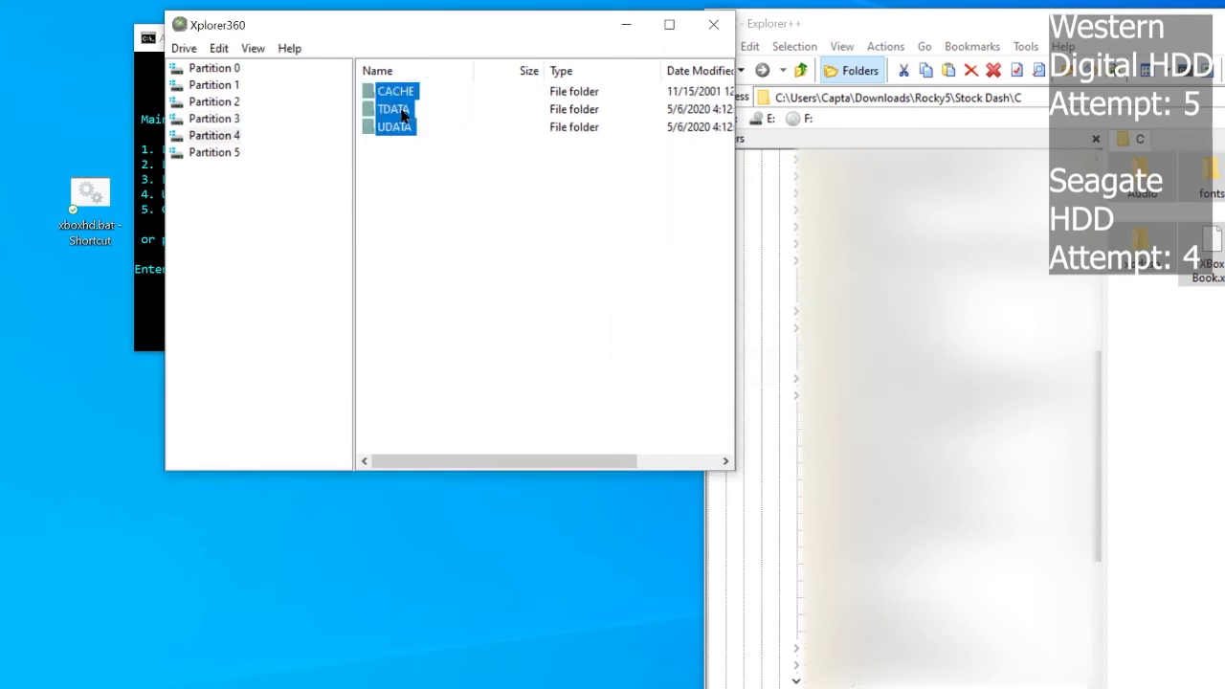
right_click(396, 112)
click(440, 278)
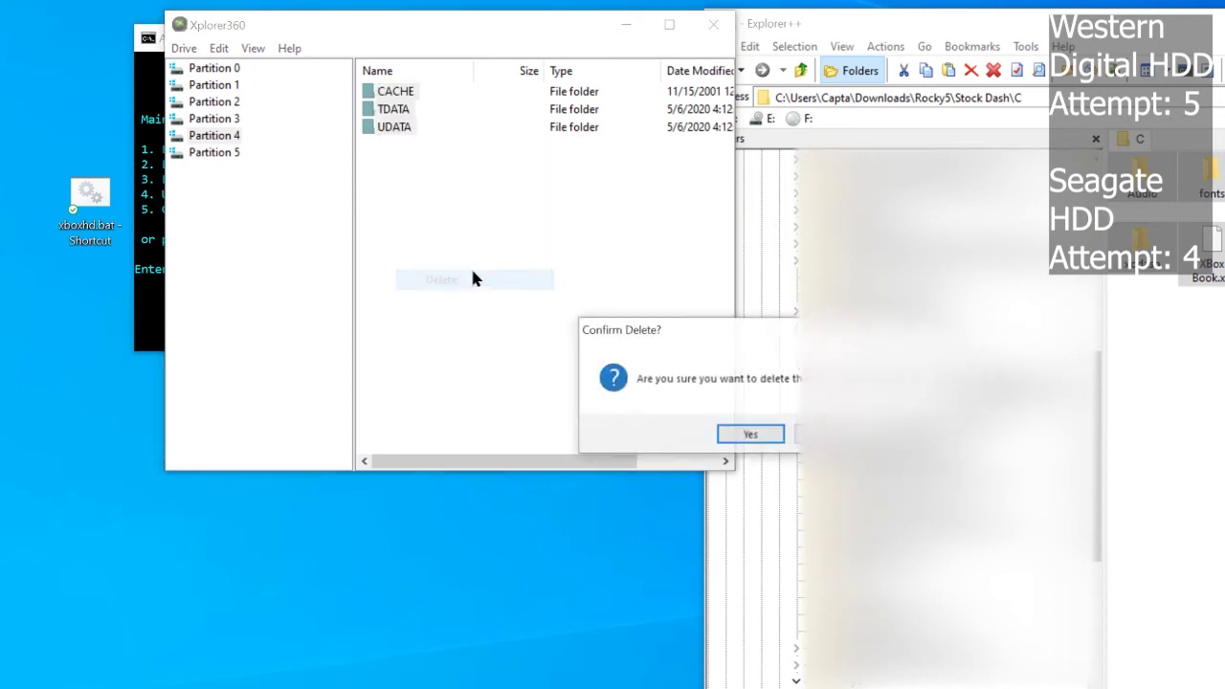
click(763, 436)
Copy TDATA and UDATA from the Stock Dash E folder in Explorer++ into Partition 4, and close the drive in Xplorer360.
click(938, 136)
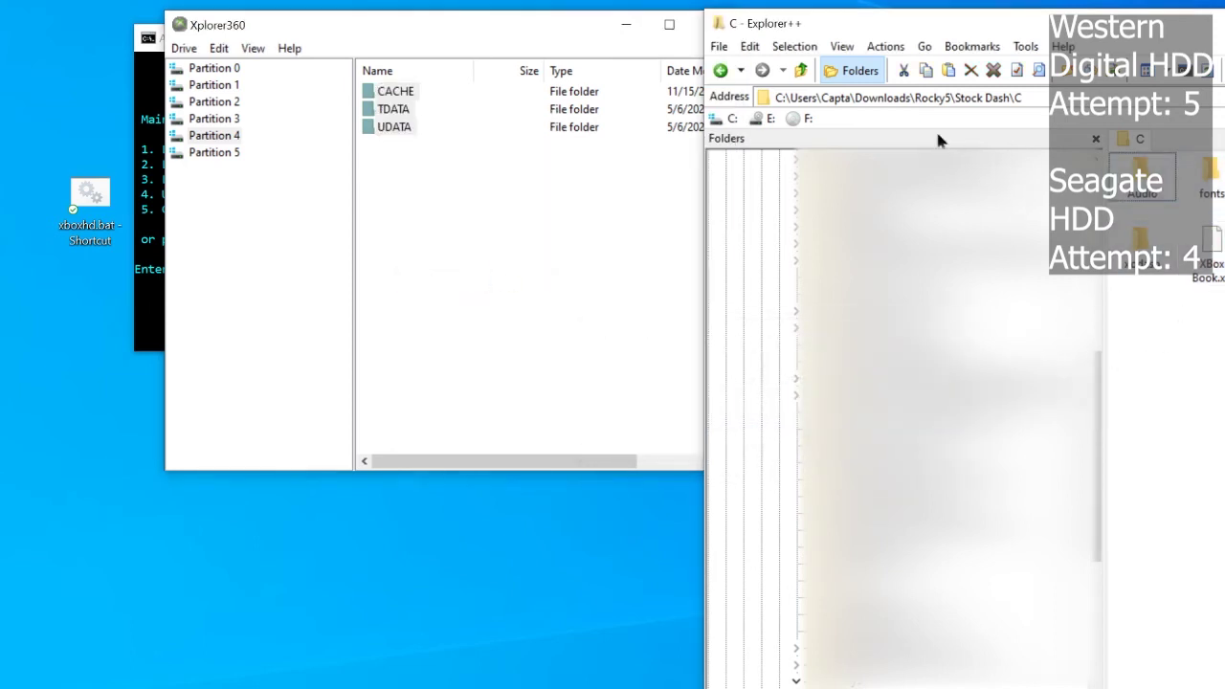
click(801, 70)
double_click(1185, 191)
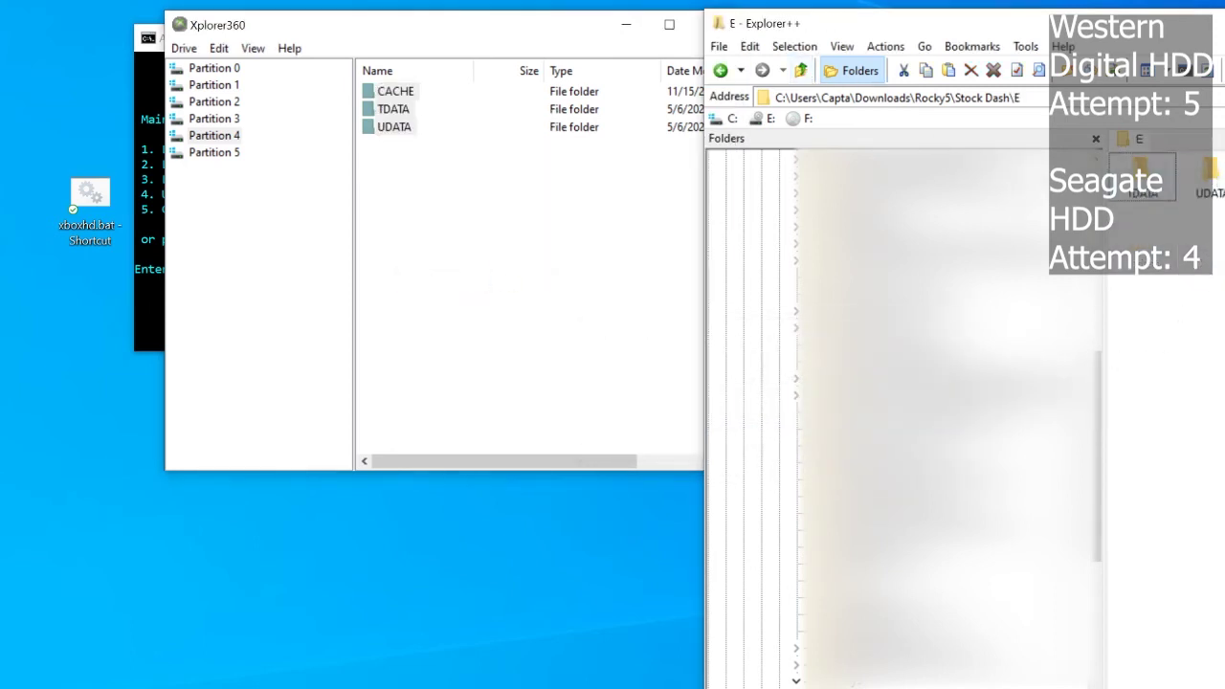
drag(1202, 219, 508, 219)
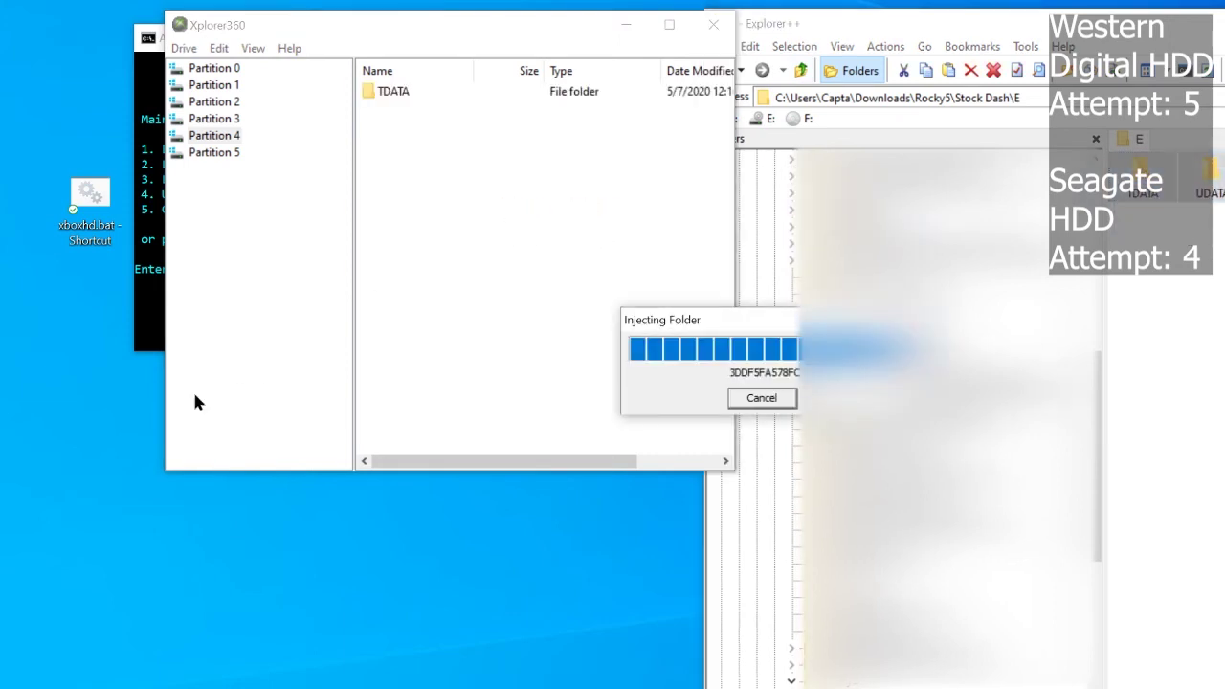
click(184, 48)
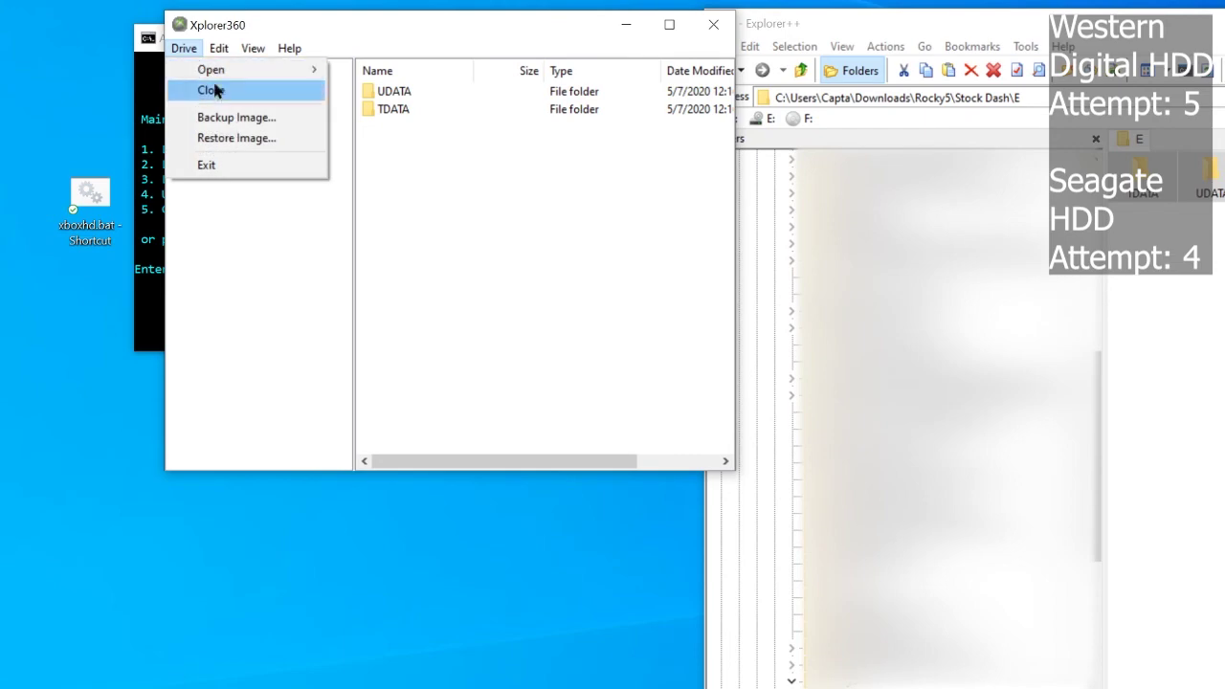
click(213, 88)
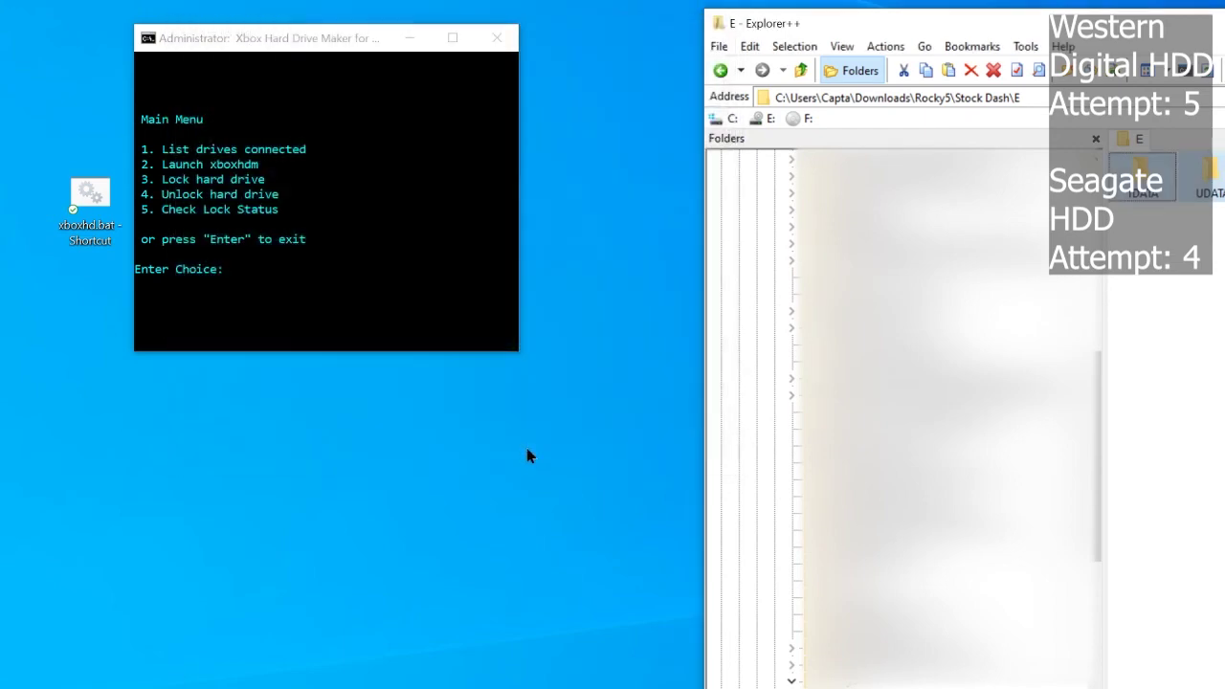